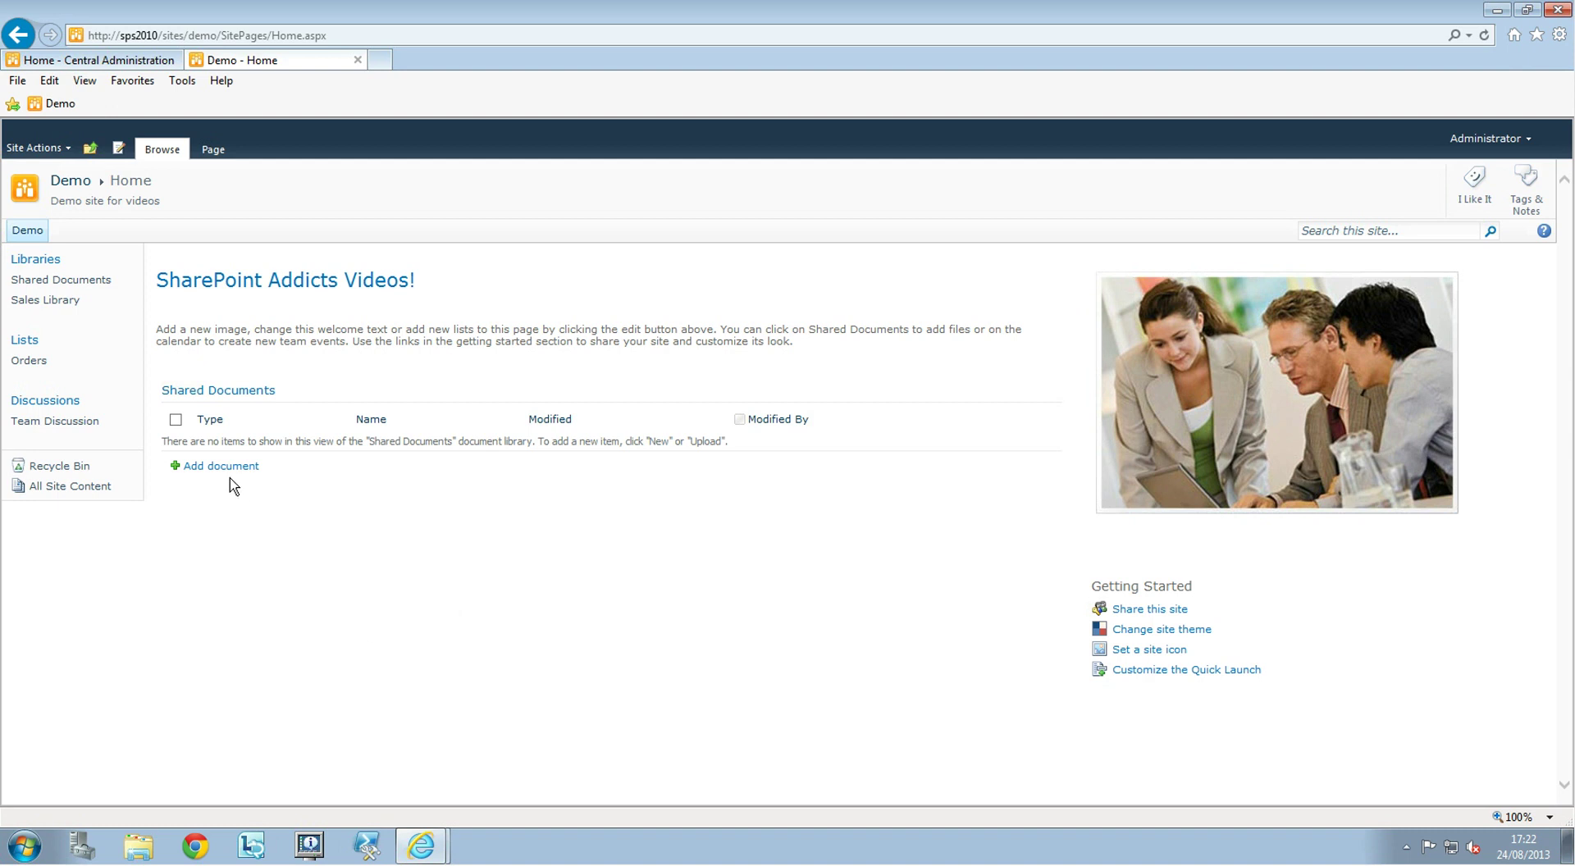
Open the Orders list from the Quick Launch to see its empty All Items view
left_click(41, 363)
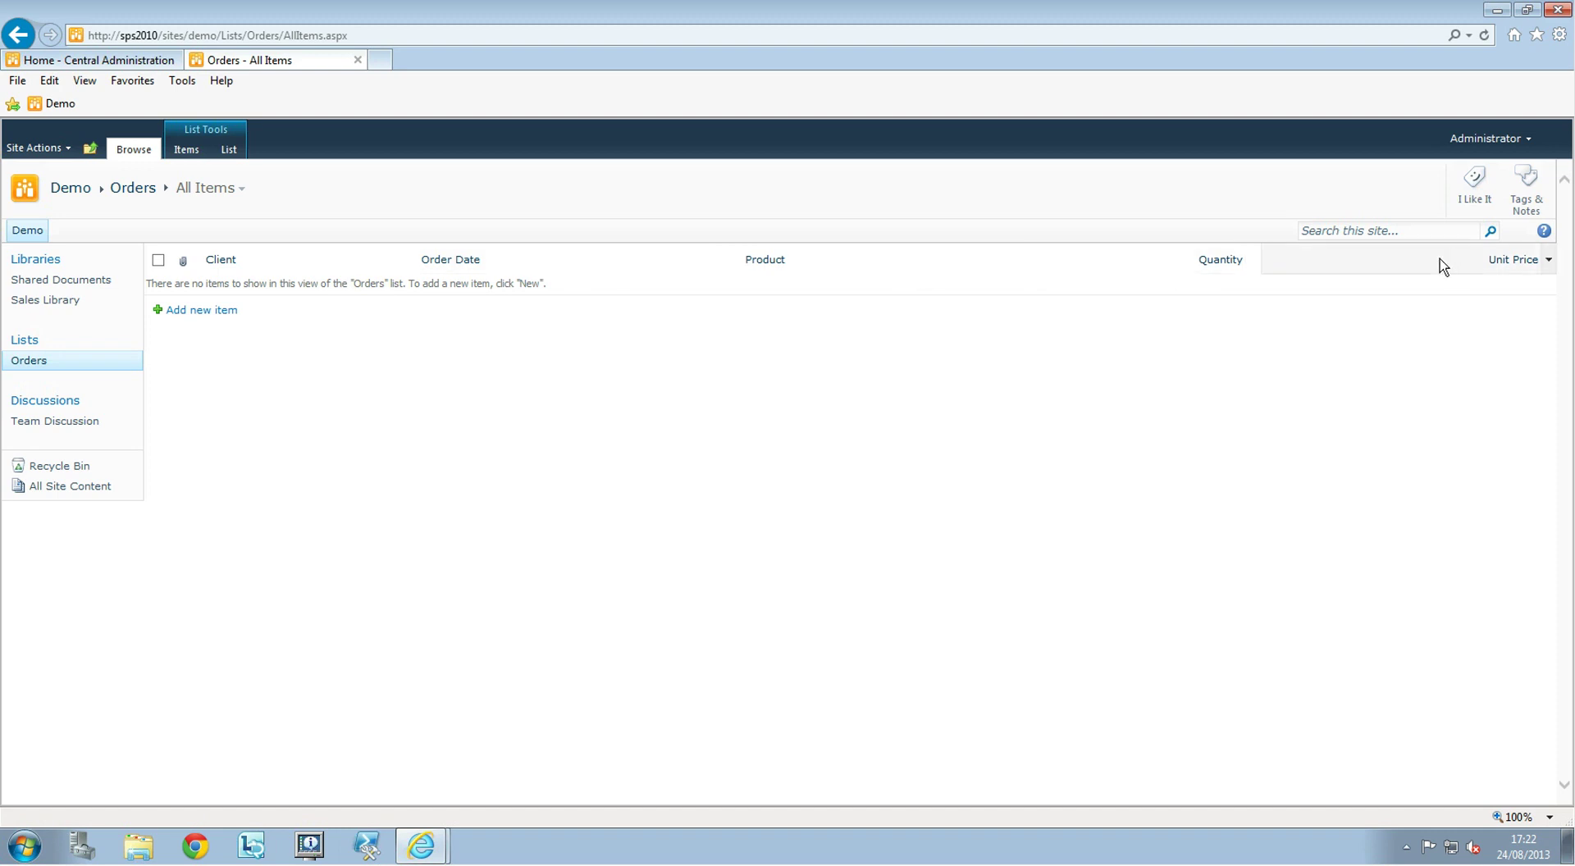
Add and save an order with Client 1, product Game, quantity 1, unit price 29.99
left_click(196, 311)
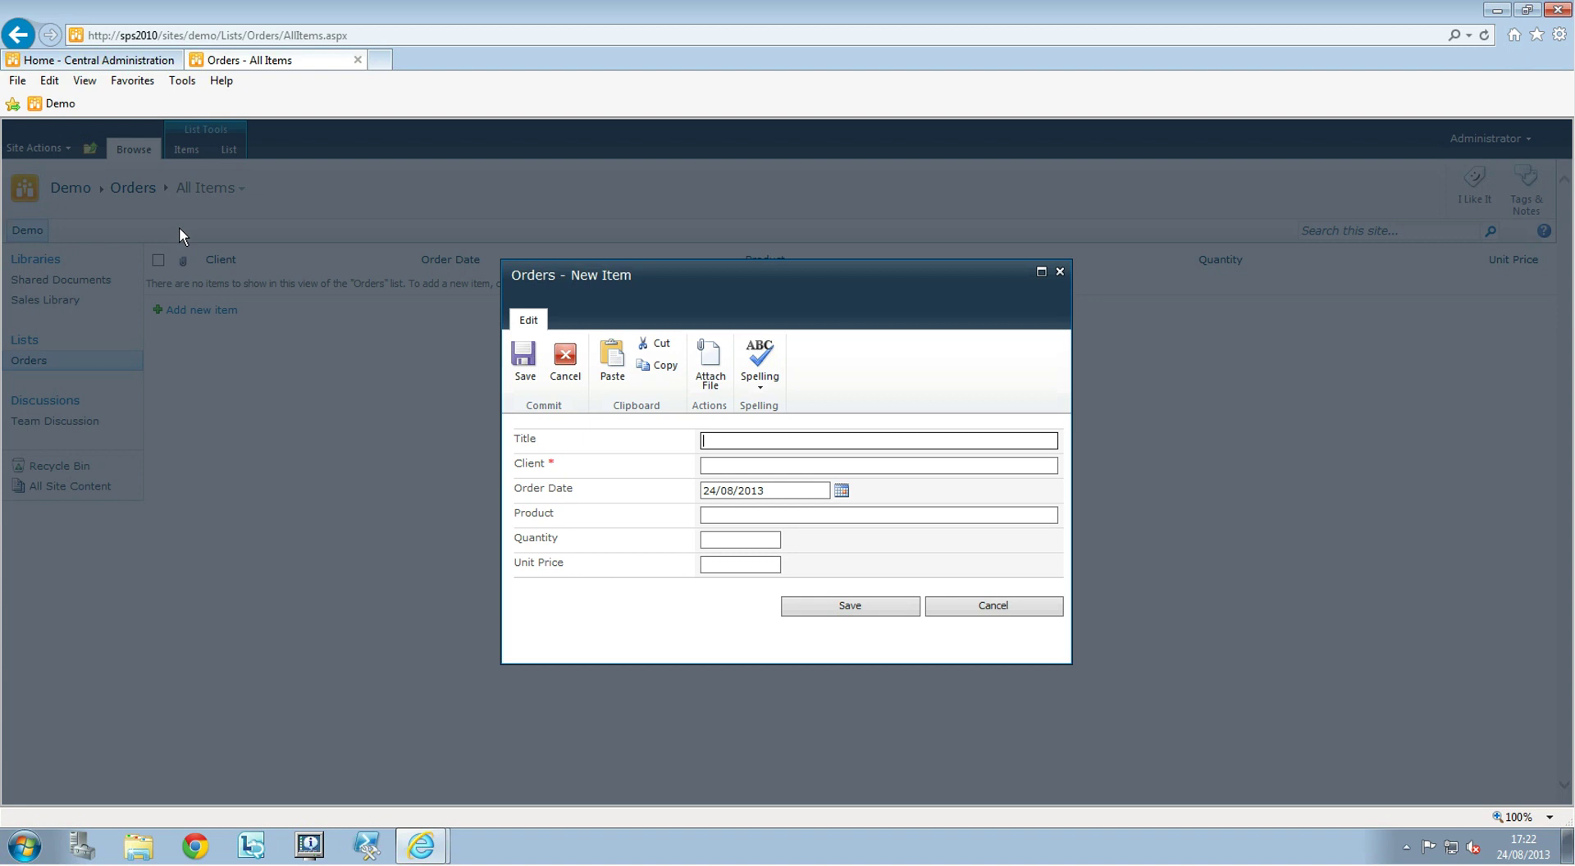
left_click(730, 466)
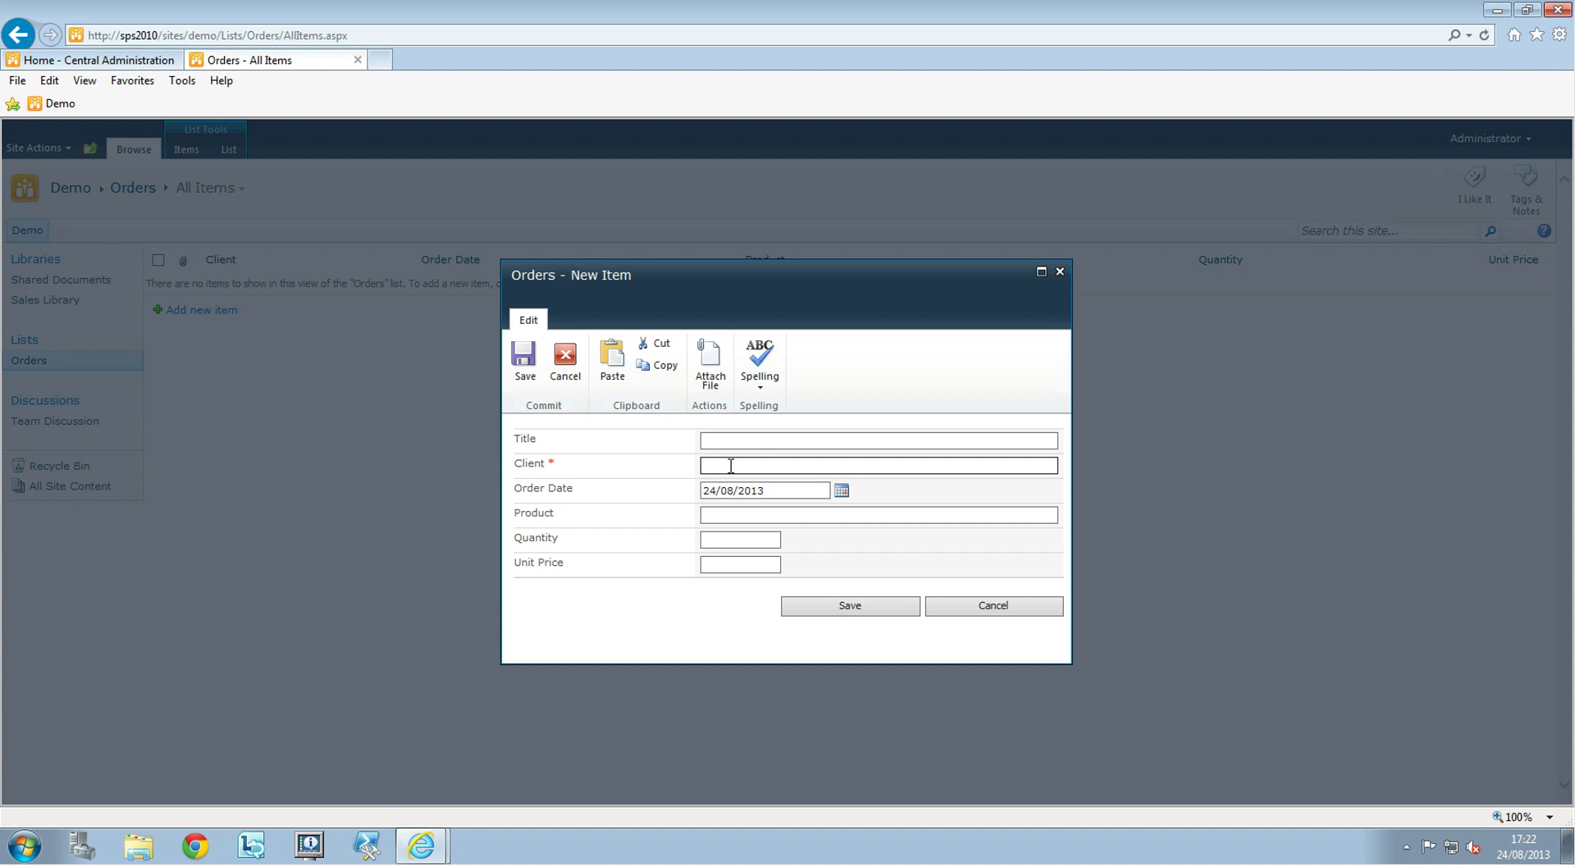
type("Client 1")
left_click(728, 514)
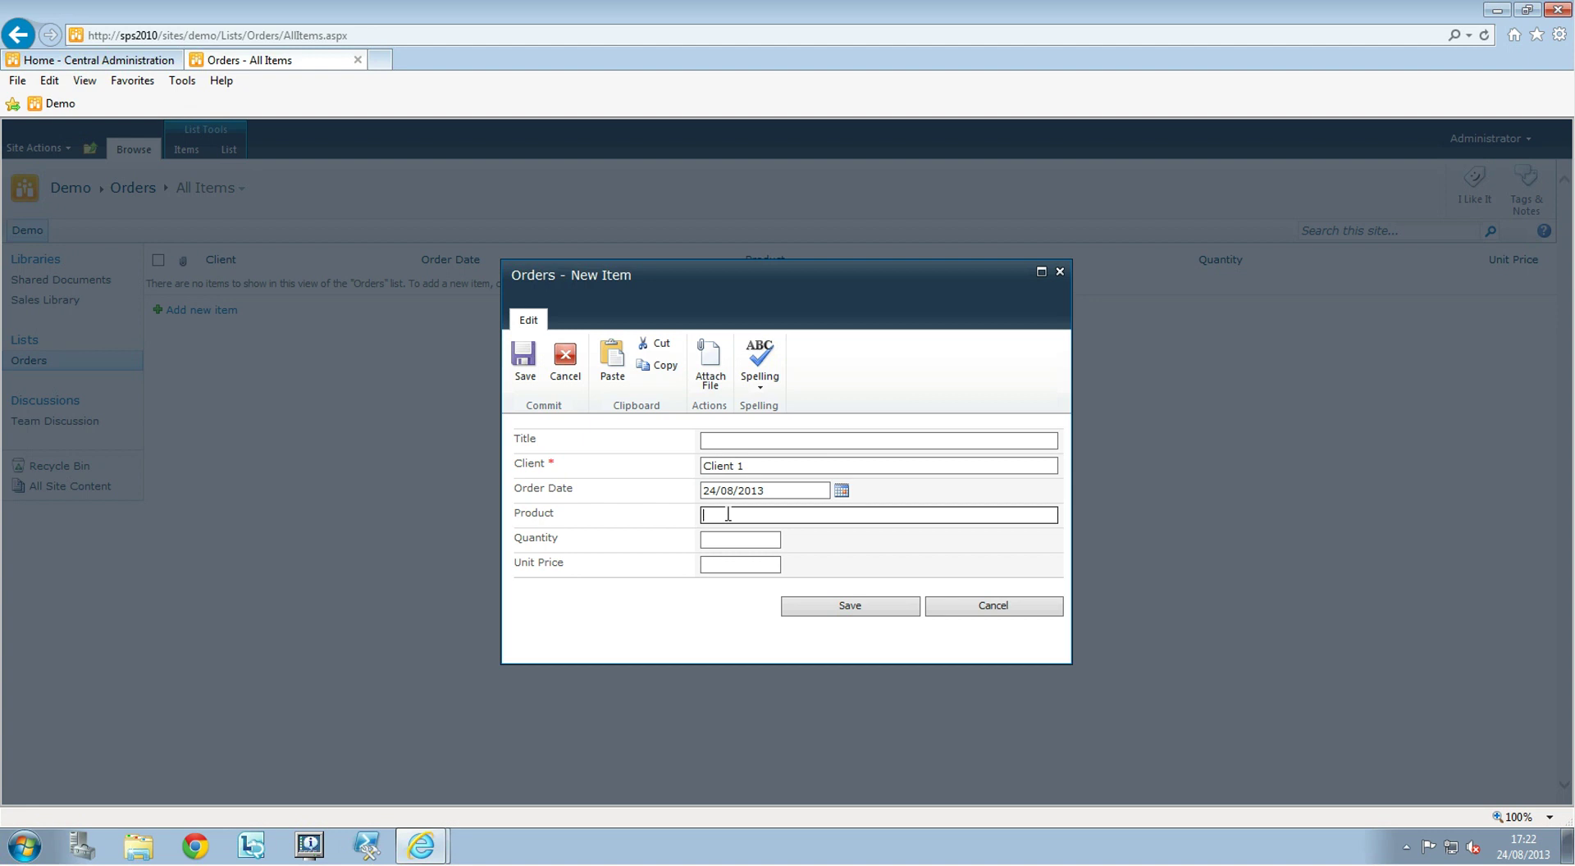
type("Game")
left_click(726, 541)
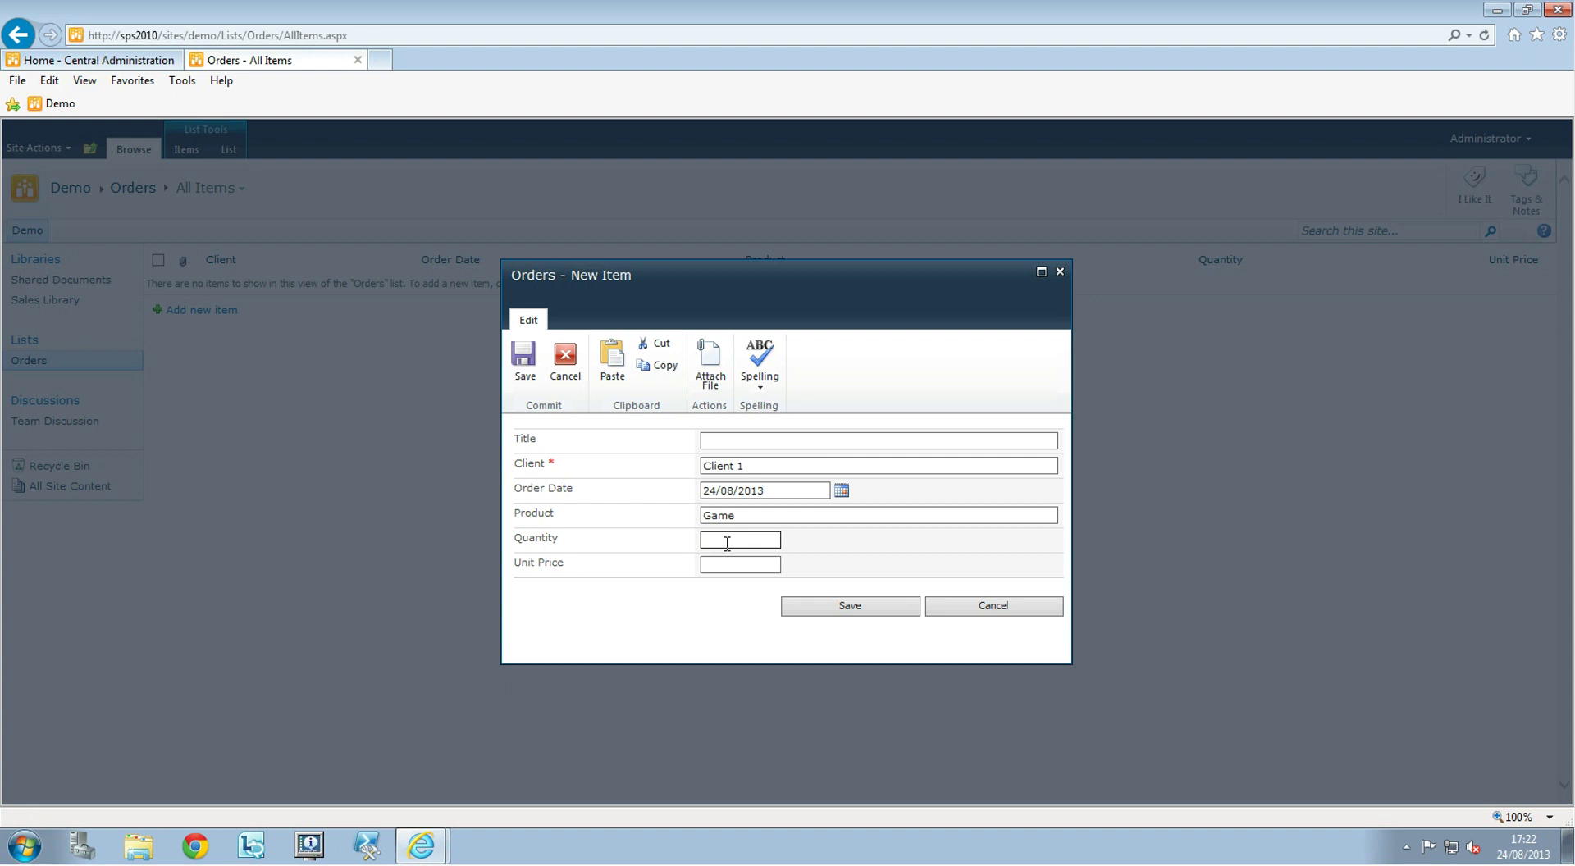
type("1")
left_click(729, 566)
type("29.99")
left_click(850, 607)
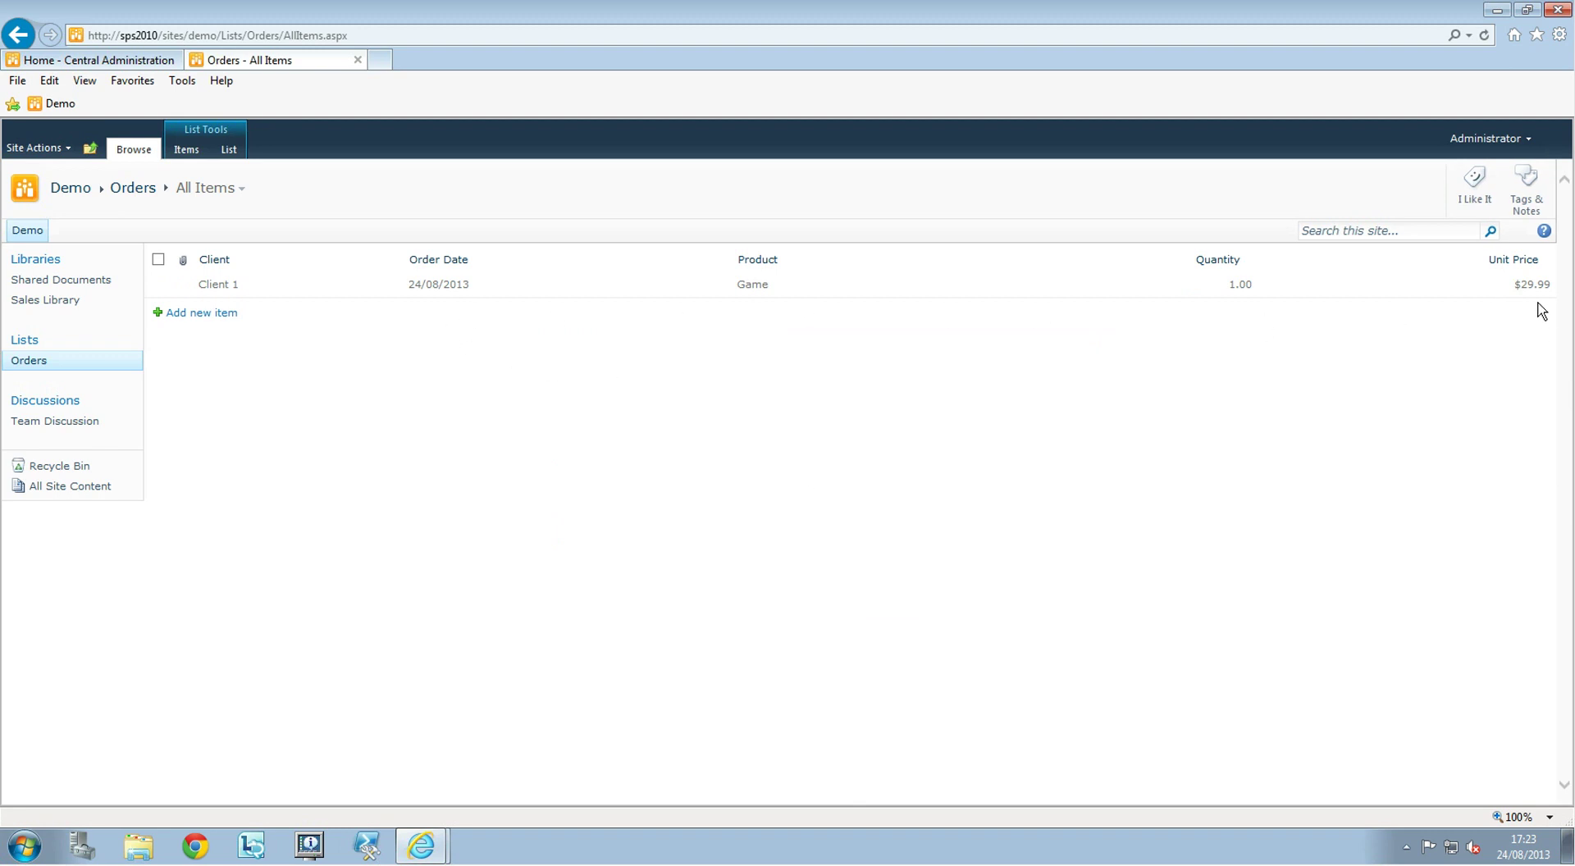
Add and save an order with Client 2, product Tablet, quantity 2, unit price 99.99
left_click(209, 316)
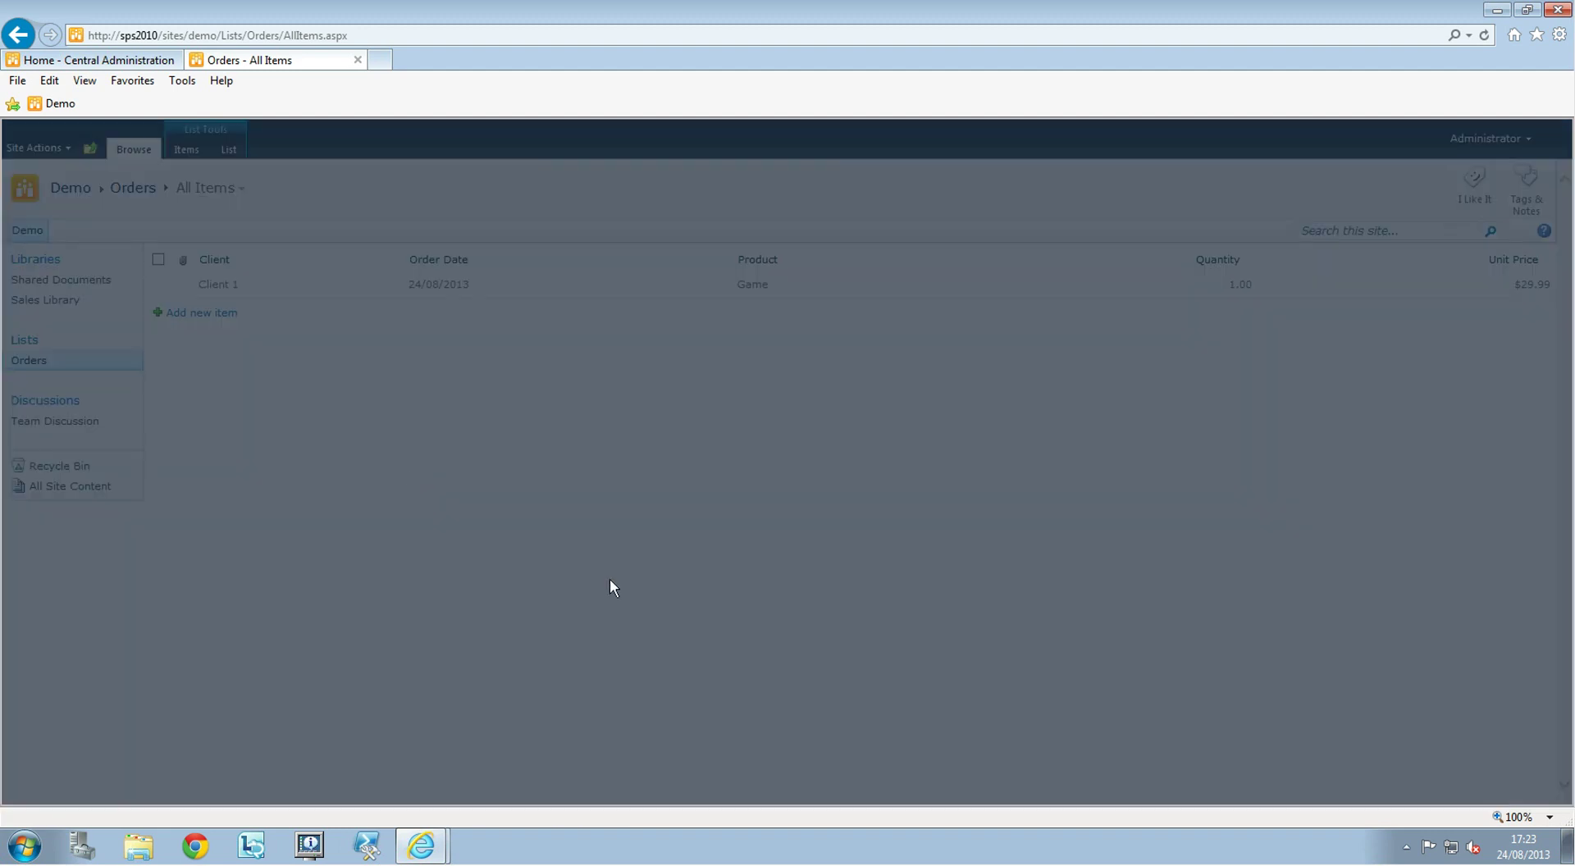
left_click(718, 464)
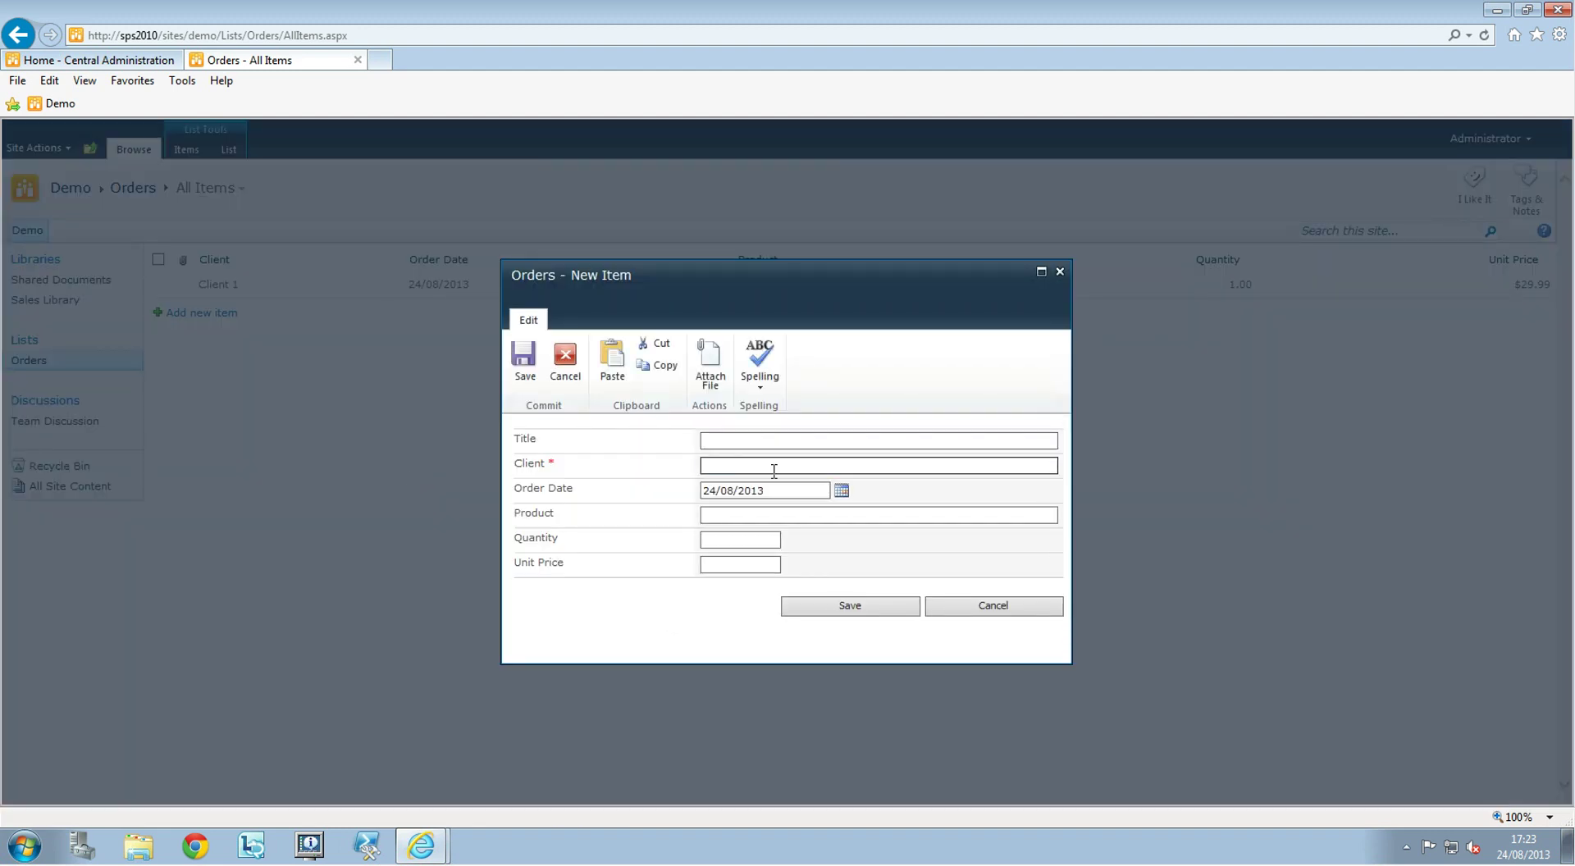
type("Cliet 2nt")
left_click(738, 514)
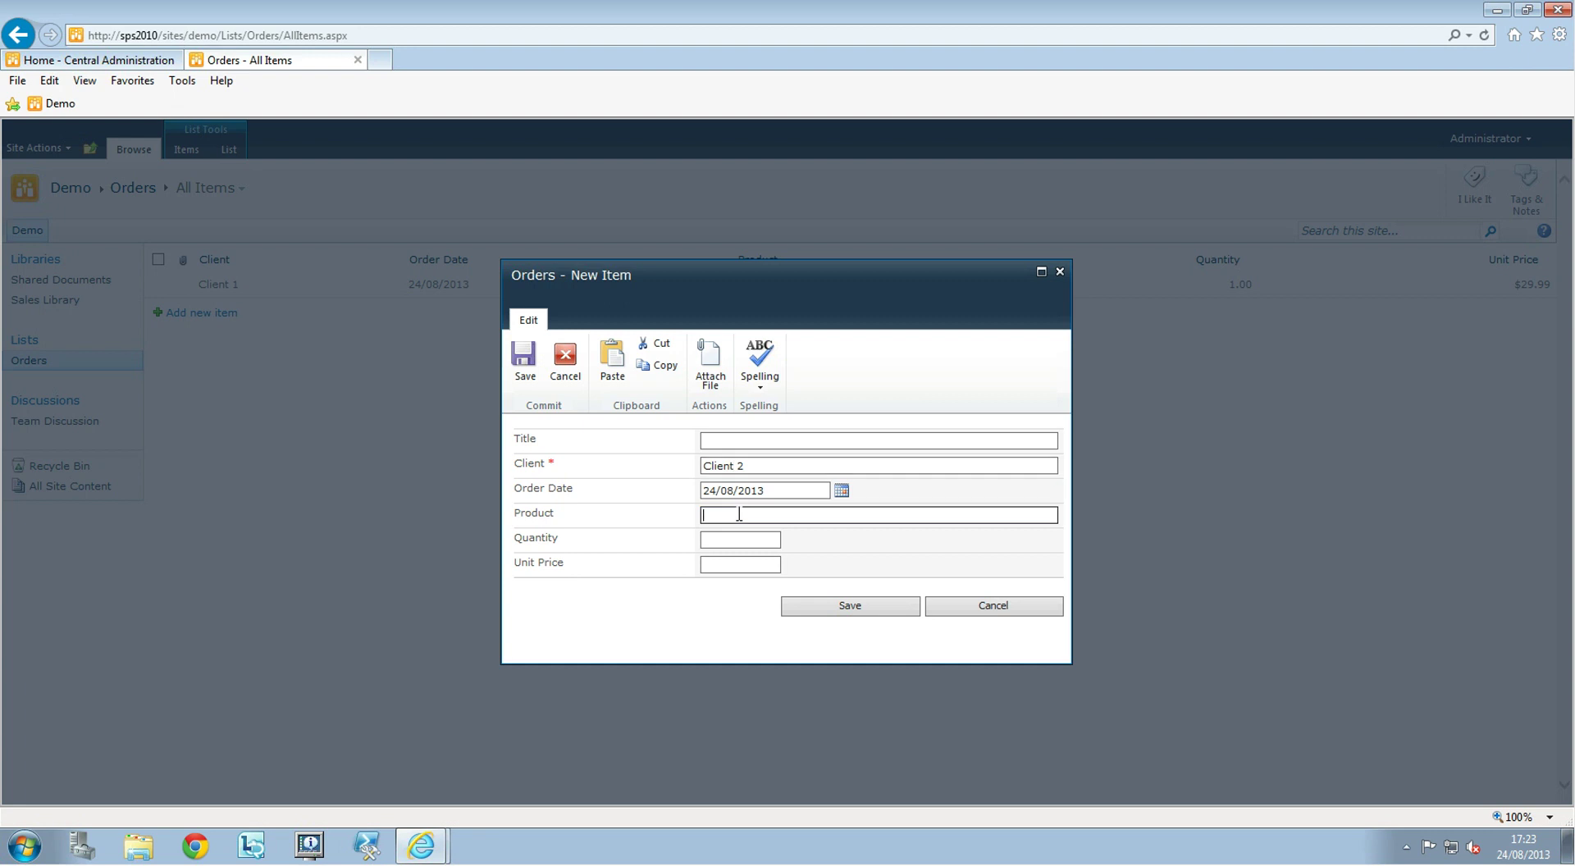
type("Tablet")
left_click(732, 541)
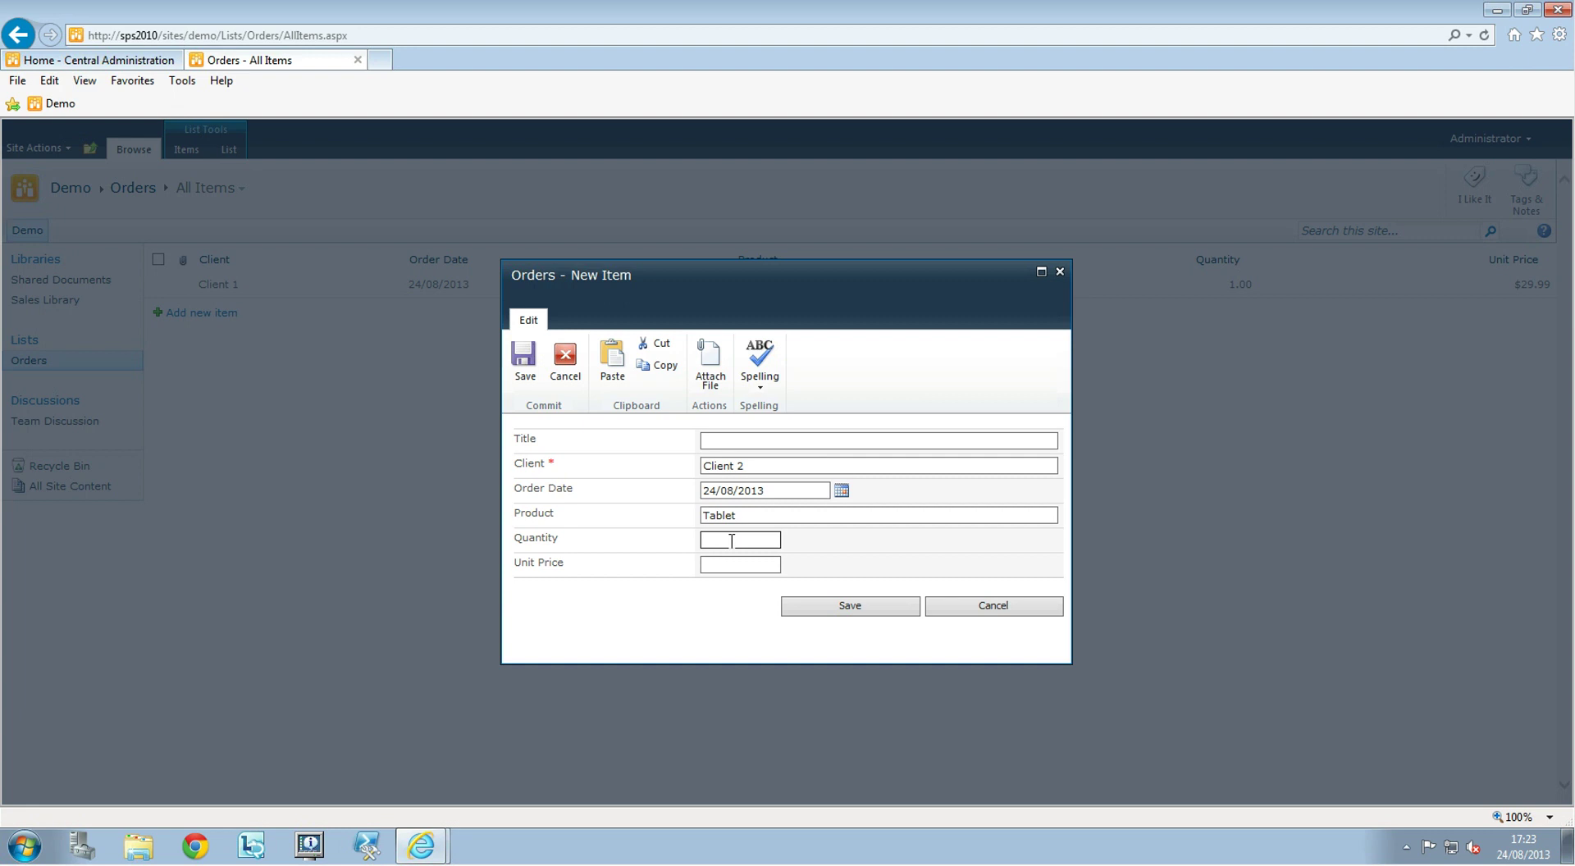
left_click(723, 564)
type("99.99")
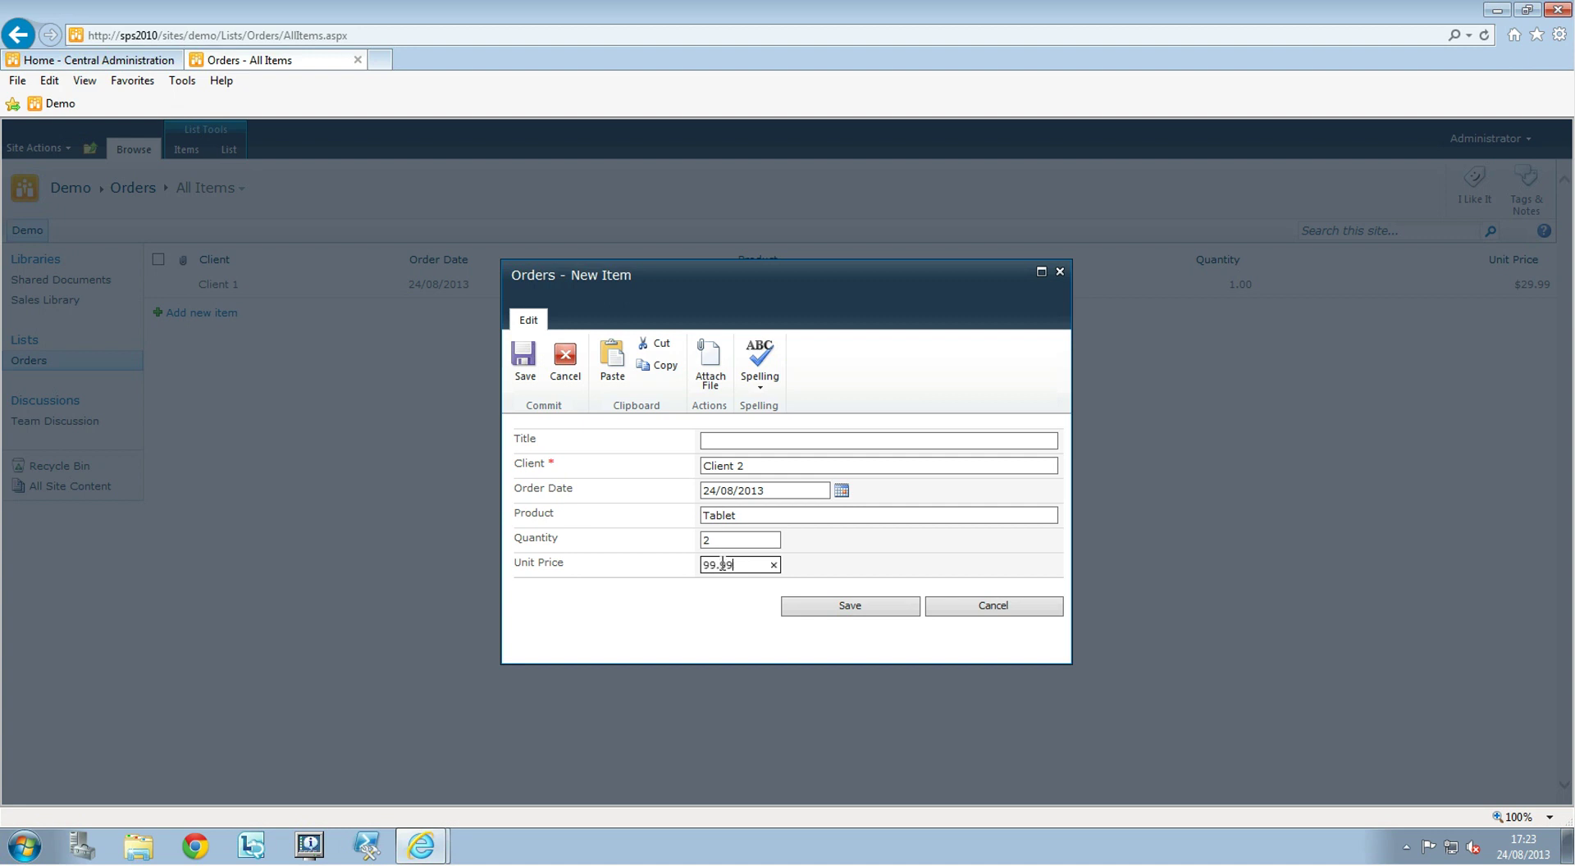
left_click(862, 608)
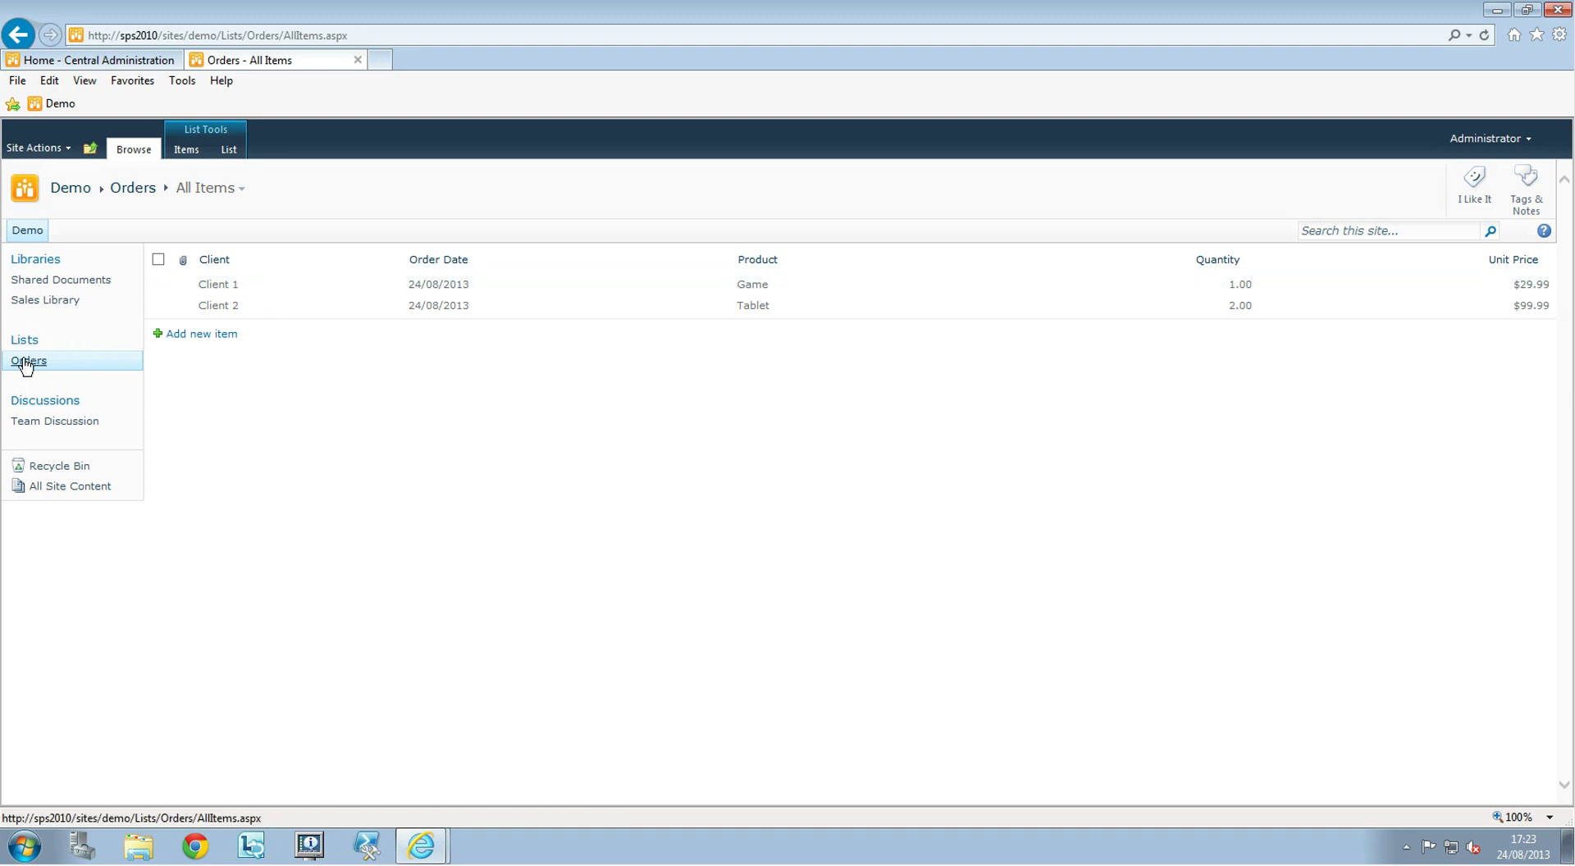
Go to the Orders List Settings and start creating a new column
left_click(230, 150)
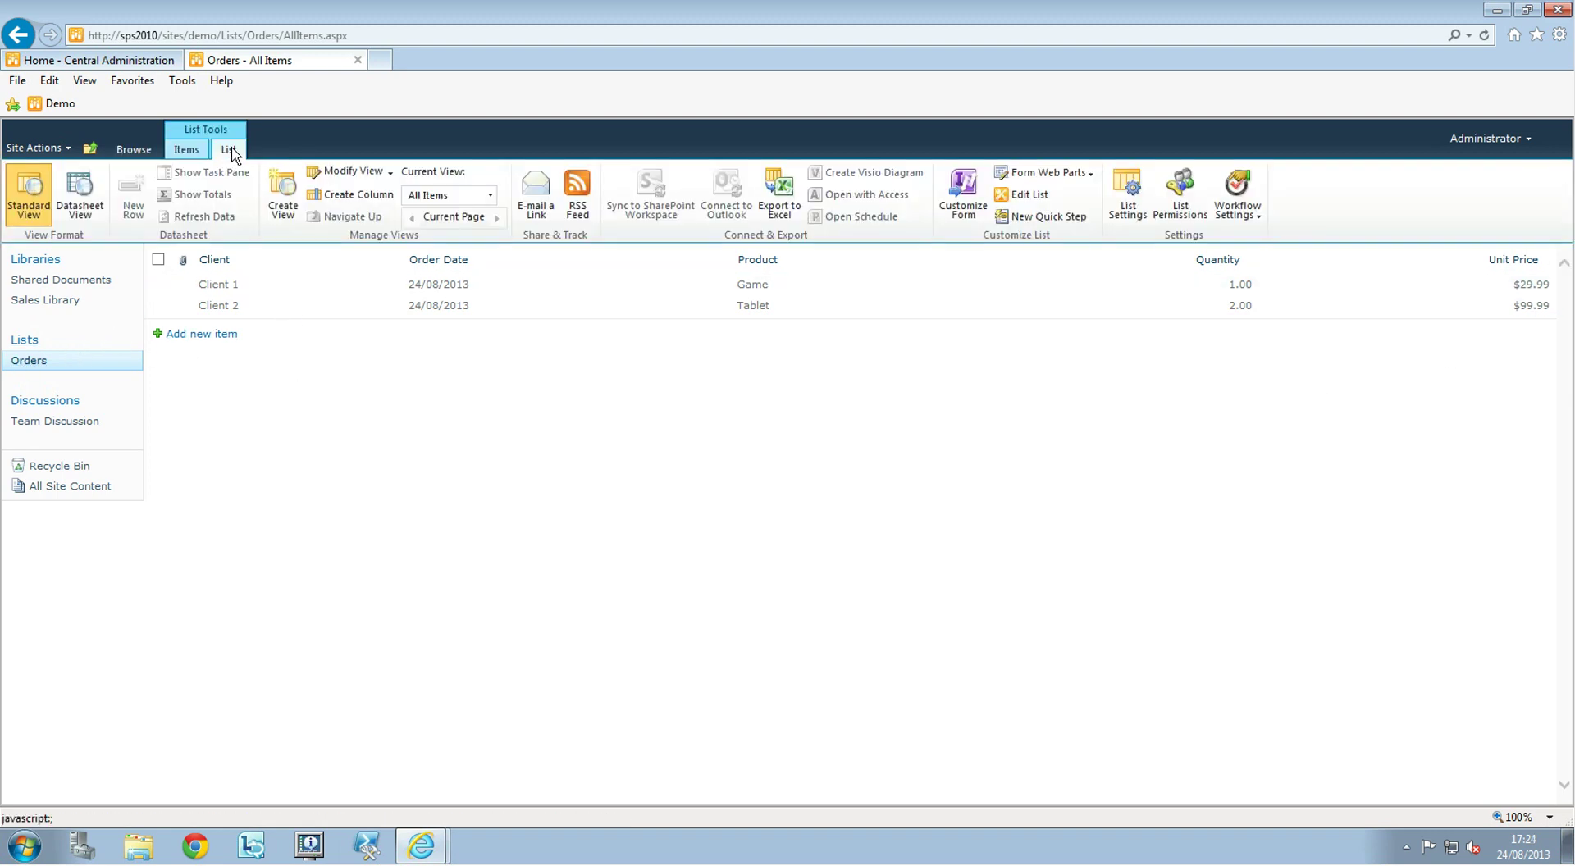
left_click(1129, 228)
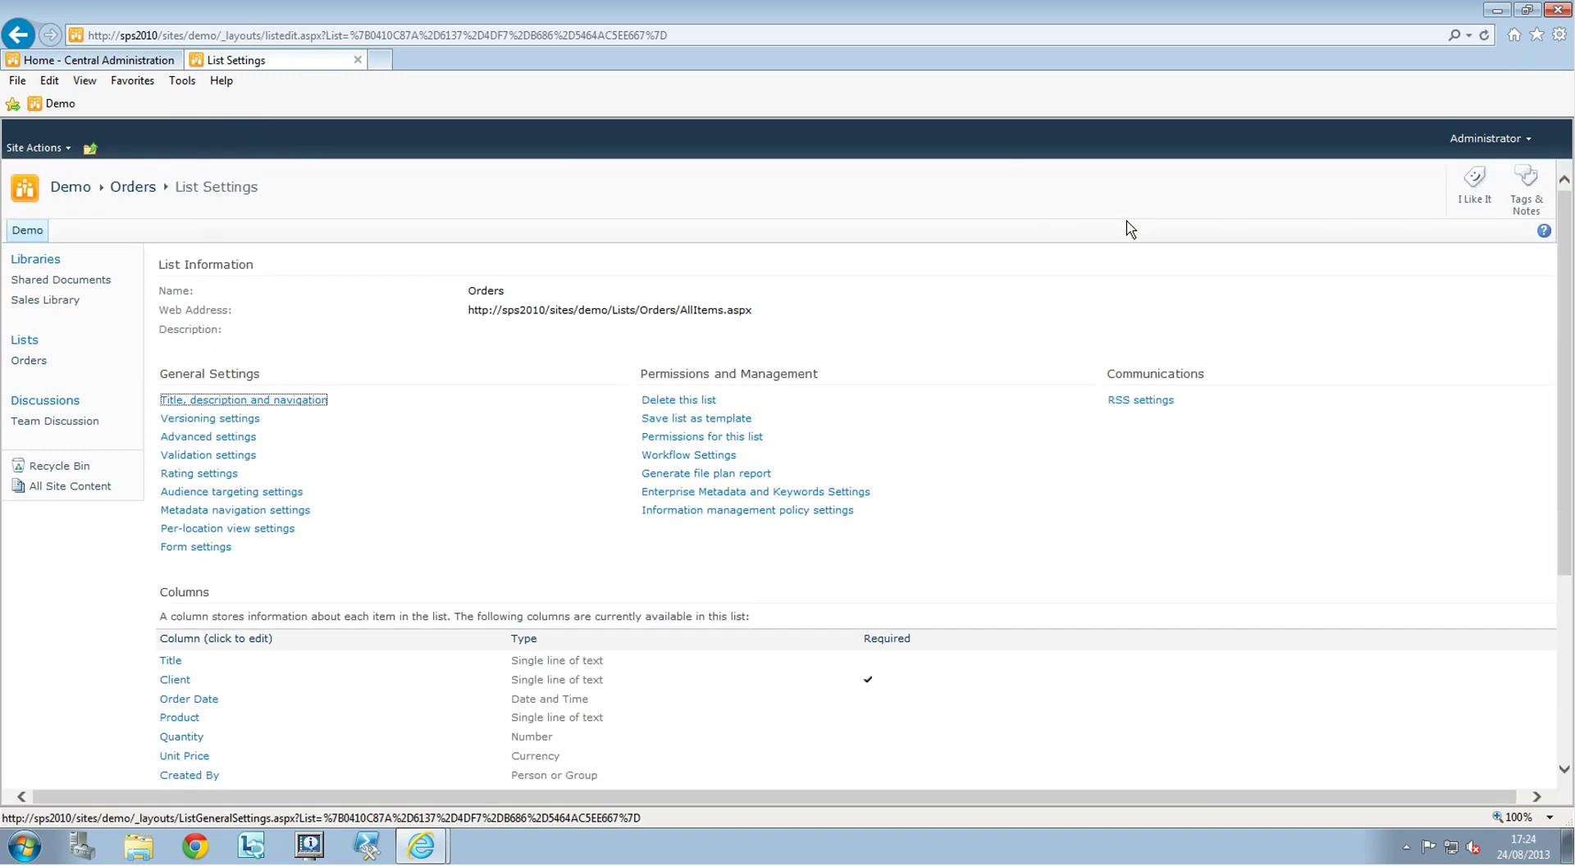
scroll(1000, 491, "down", 2)
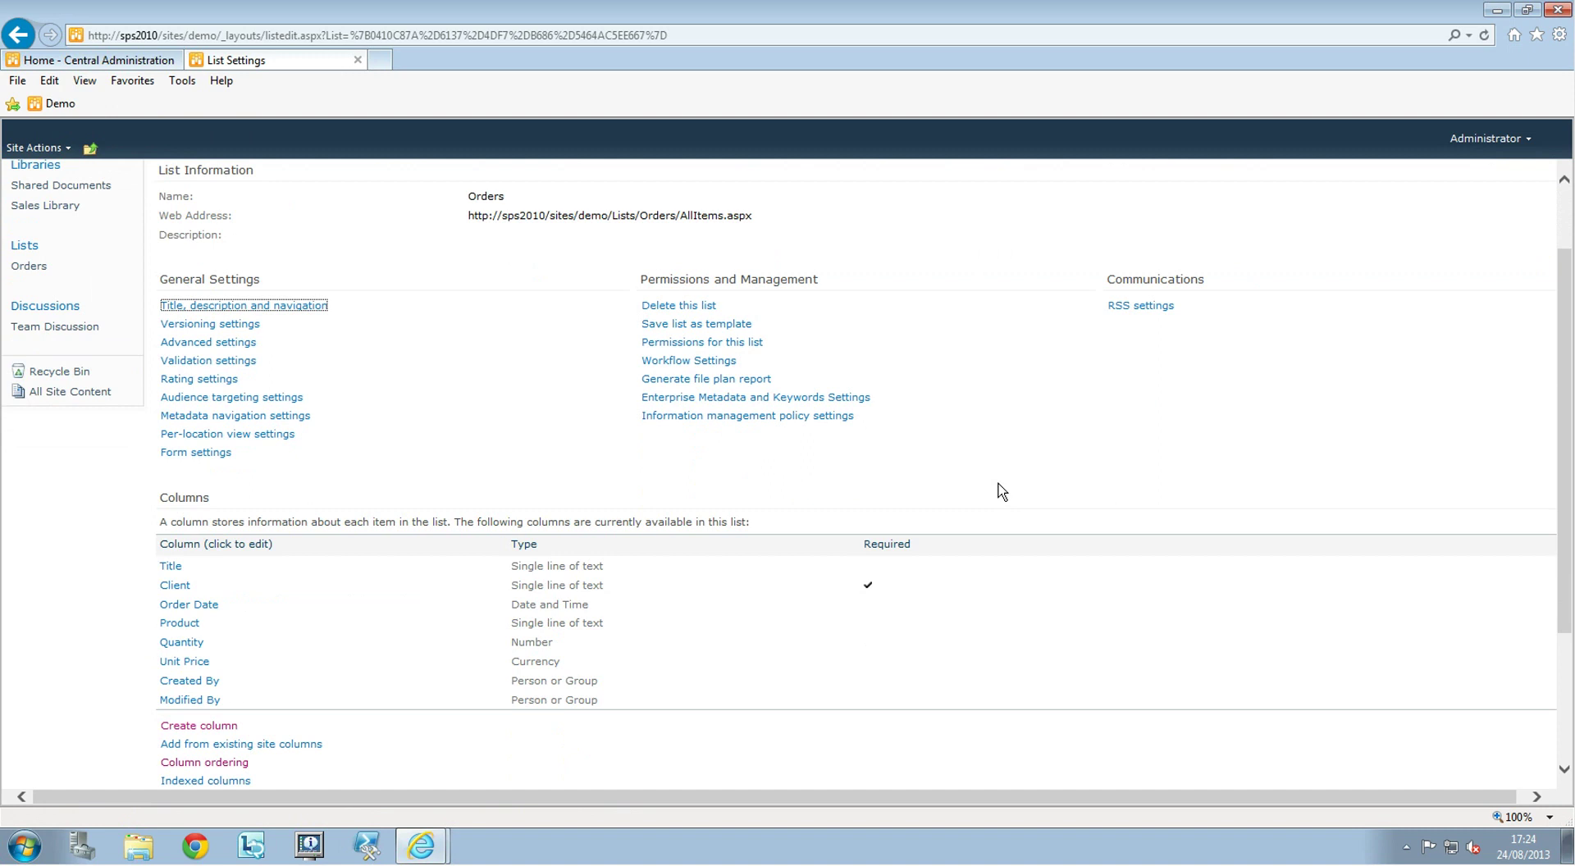
scroll(998, 489, "down", 4)
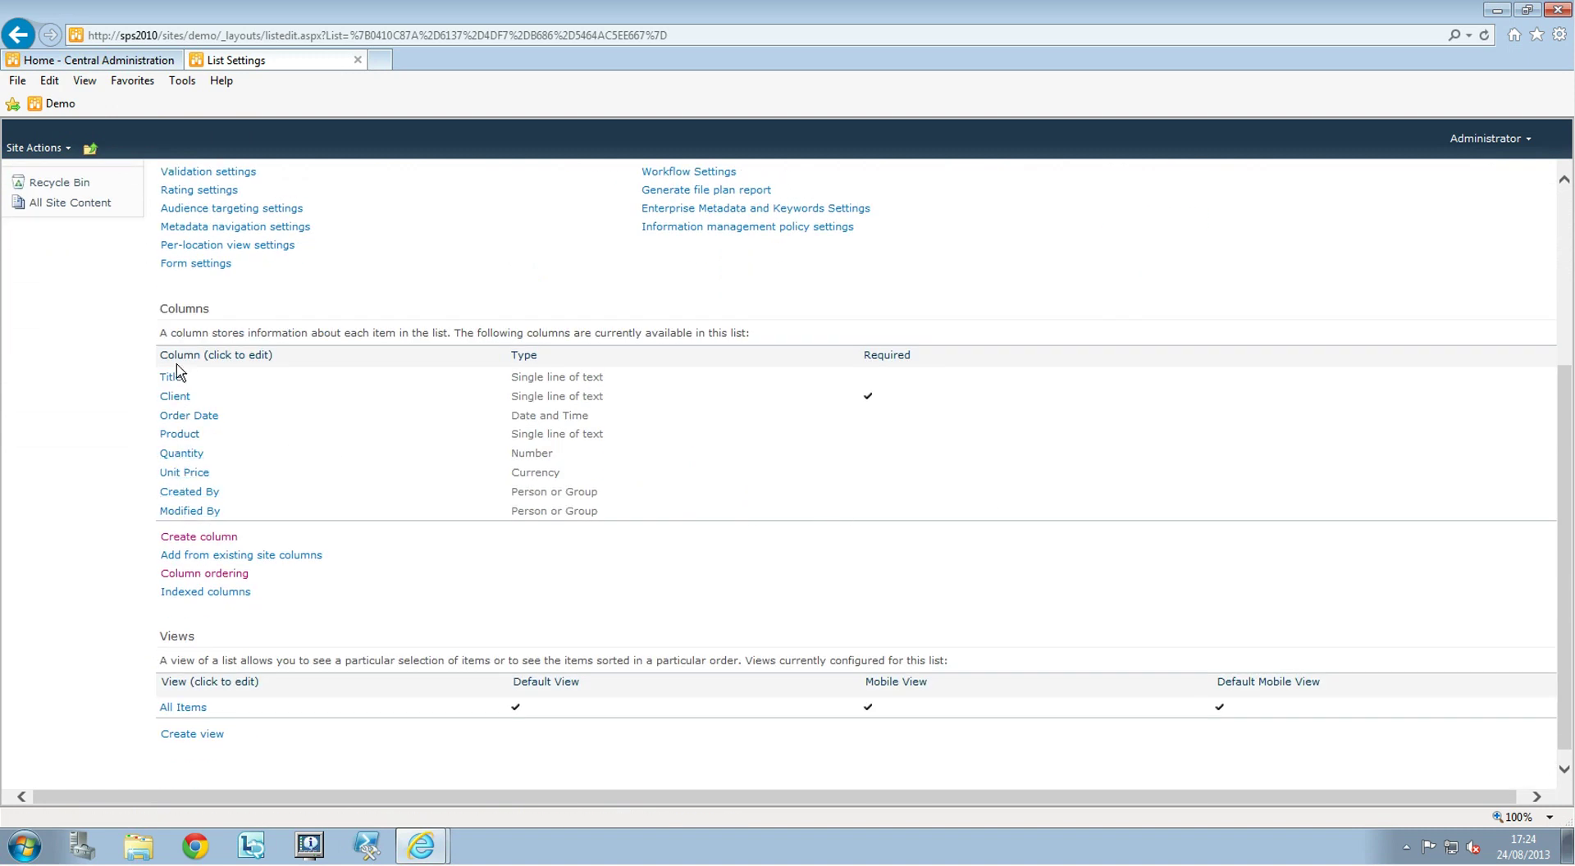
left_click(211, 538)
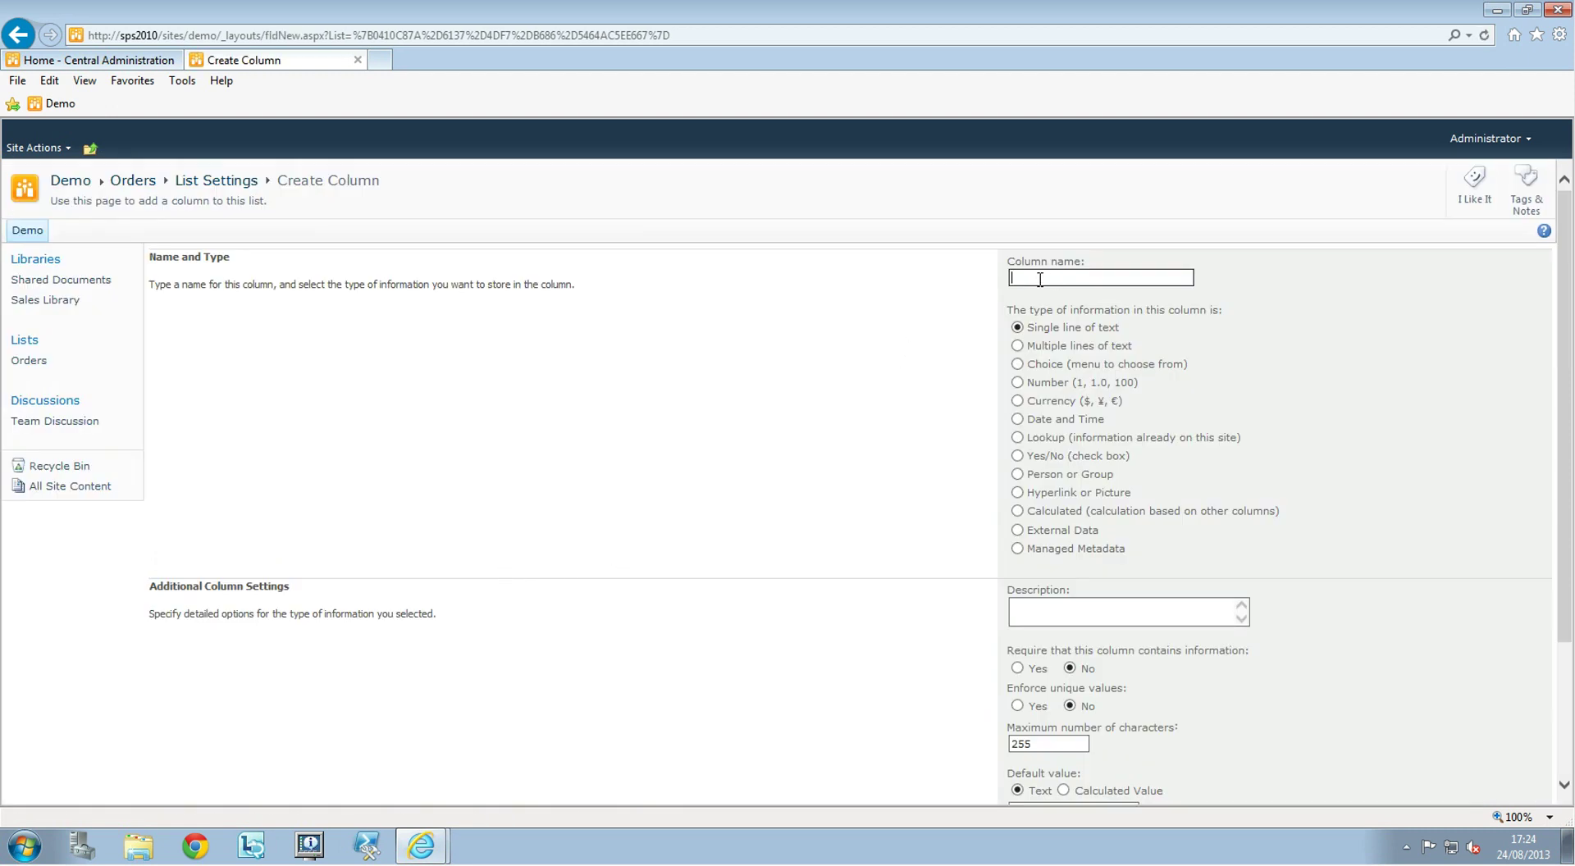
Name the new column 'Total Due', make it Calculated, with formula [Quantity]*[Unit Price]
type("Total Due")
left_click(1017, 511)
scroll(1367, 513, "down", 3)
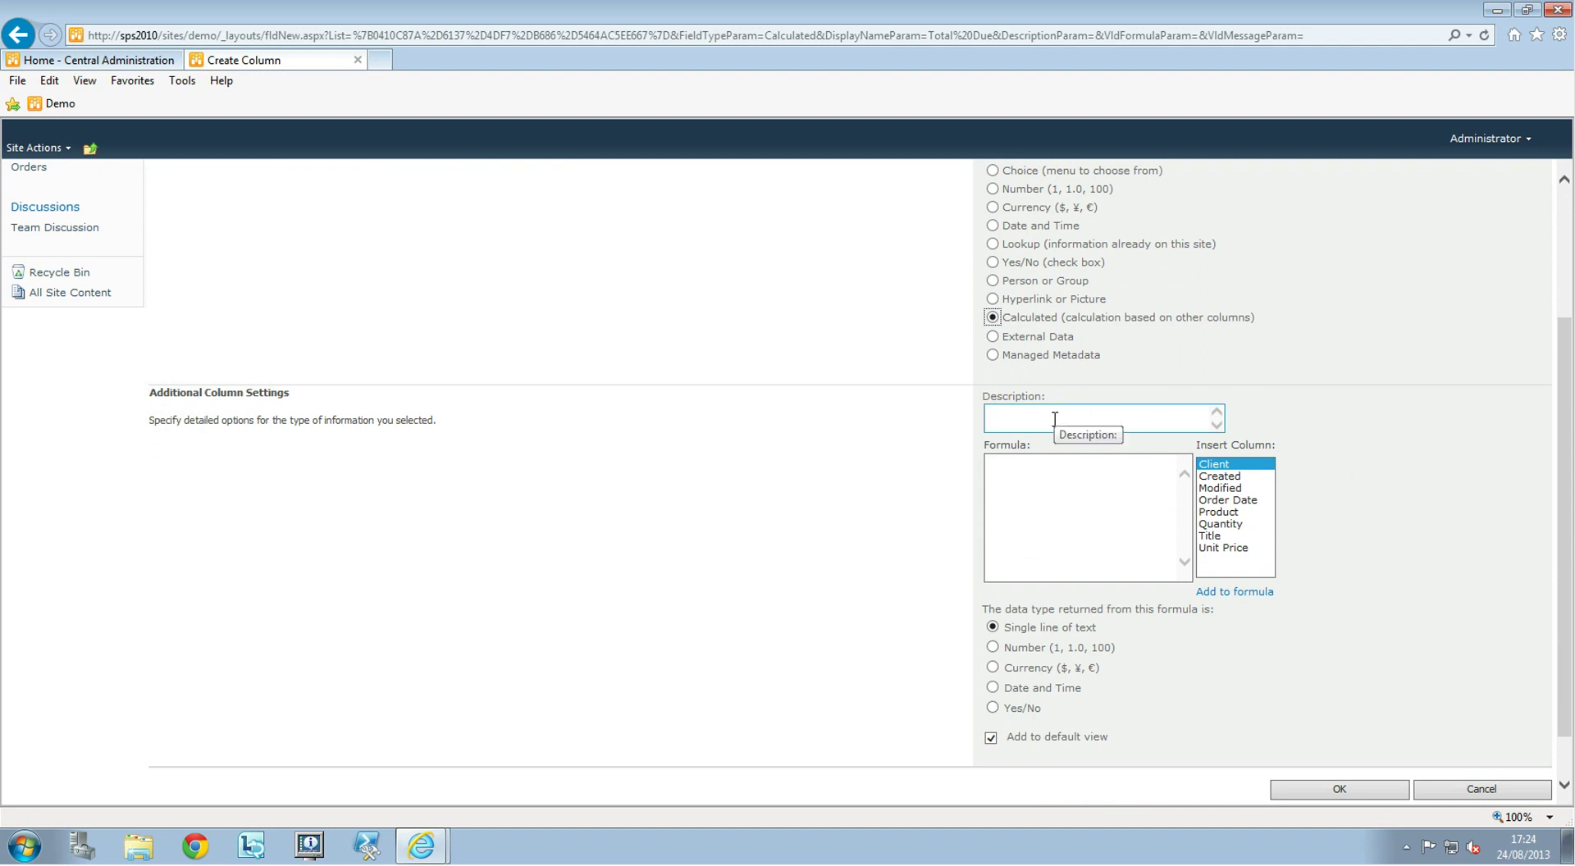
left_click(1017, 482)
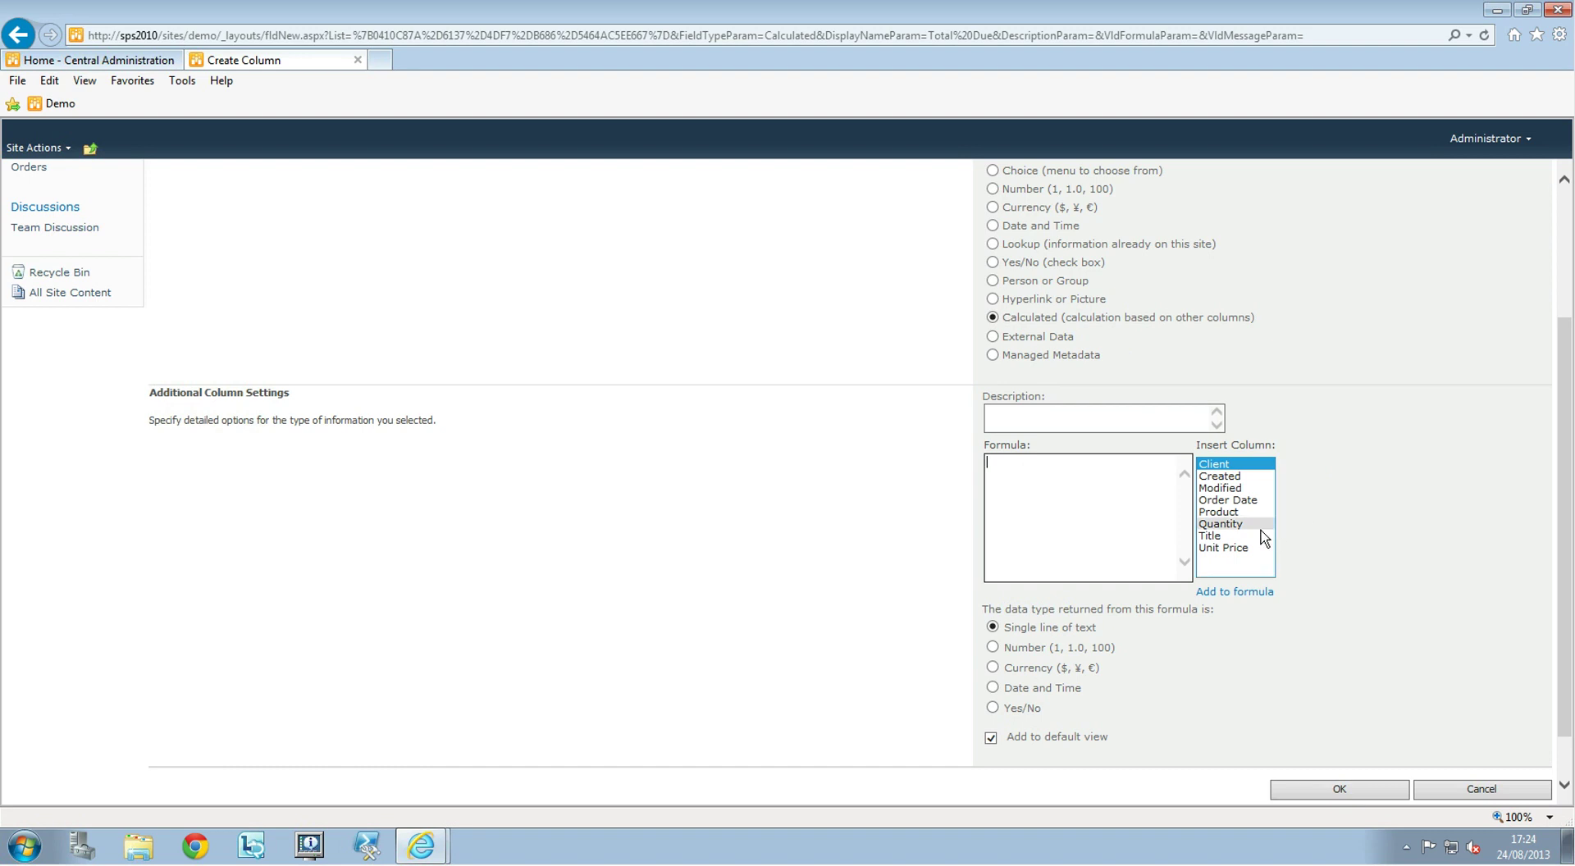
double_click(1230, 524)
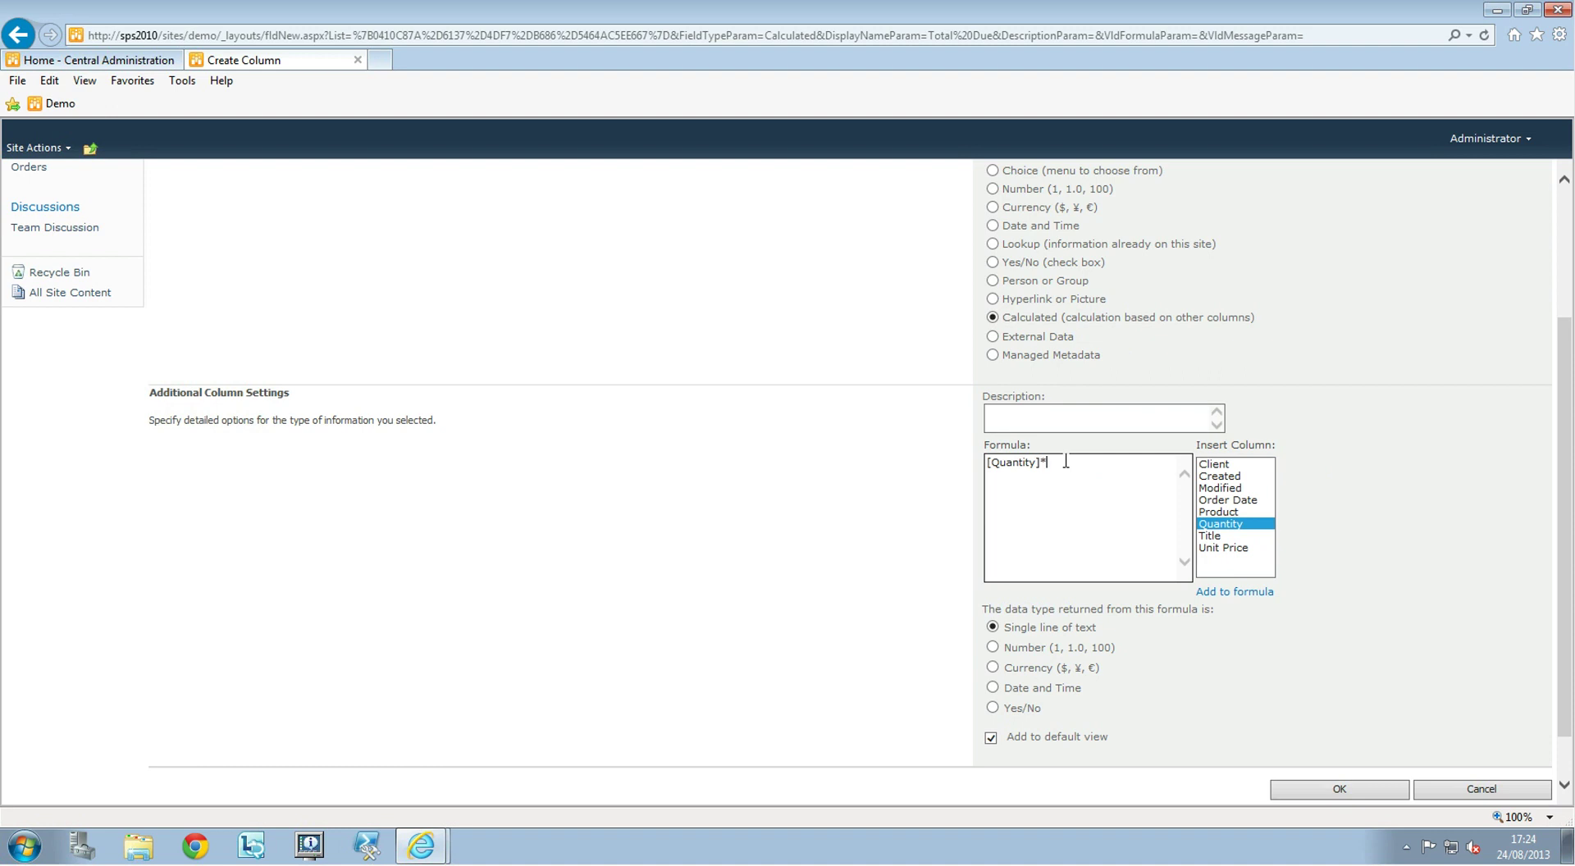
double_click(1230, 548)
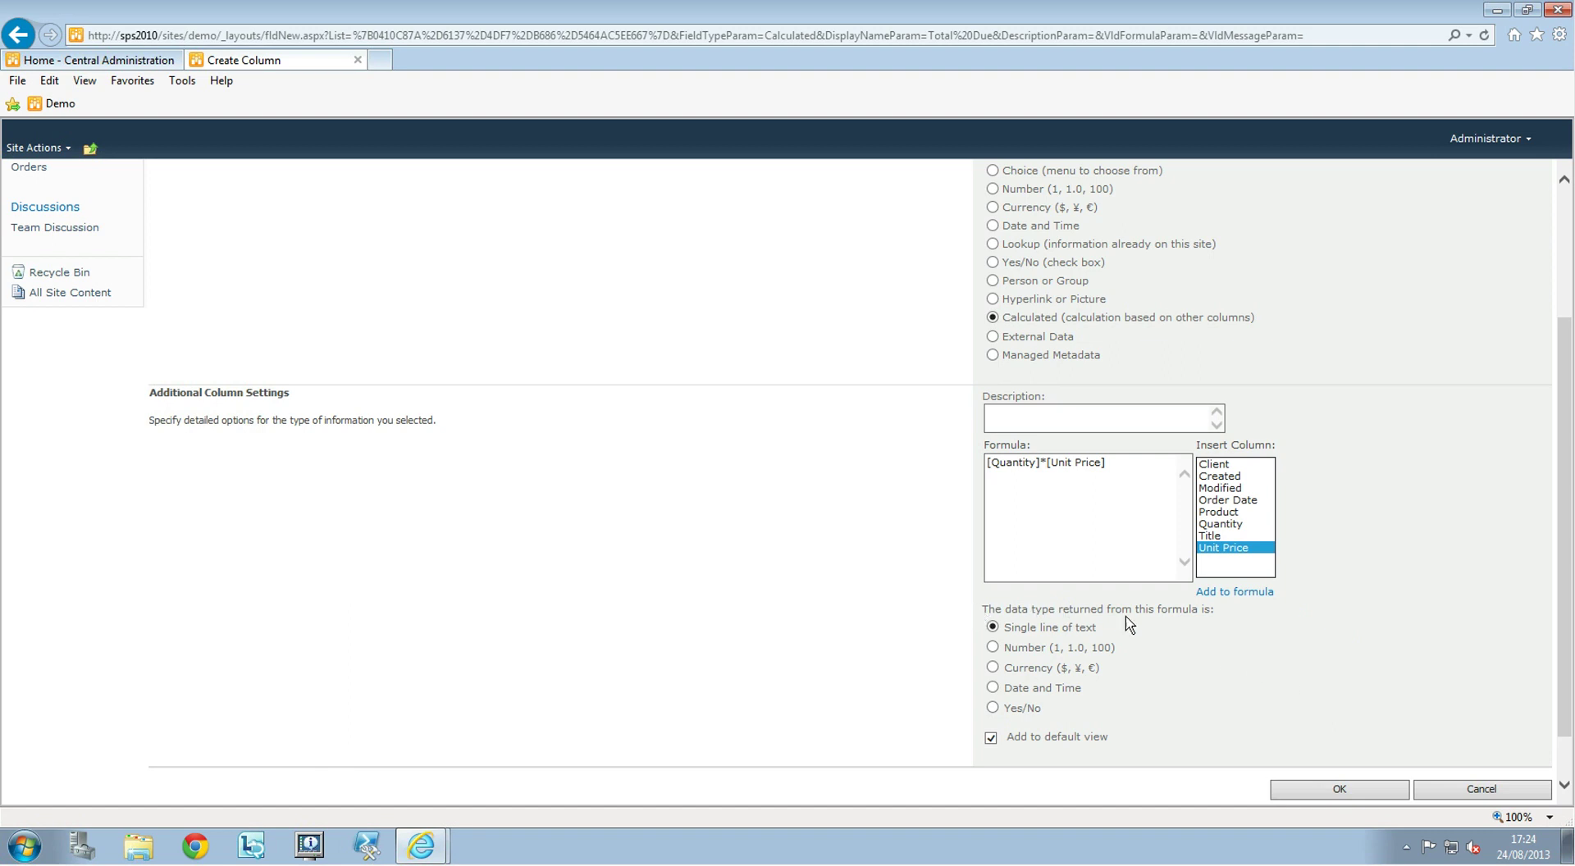
Set the return type to Currency with 2 decimal places and create the column
left_click(994, 669)
scroll(1381, 648, "down", 3)
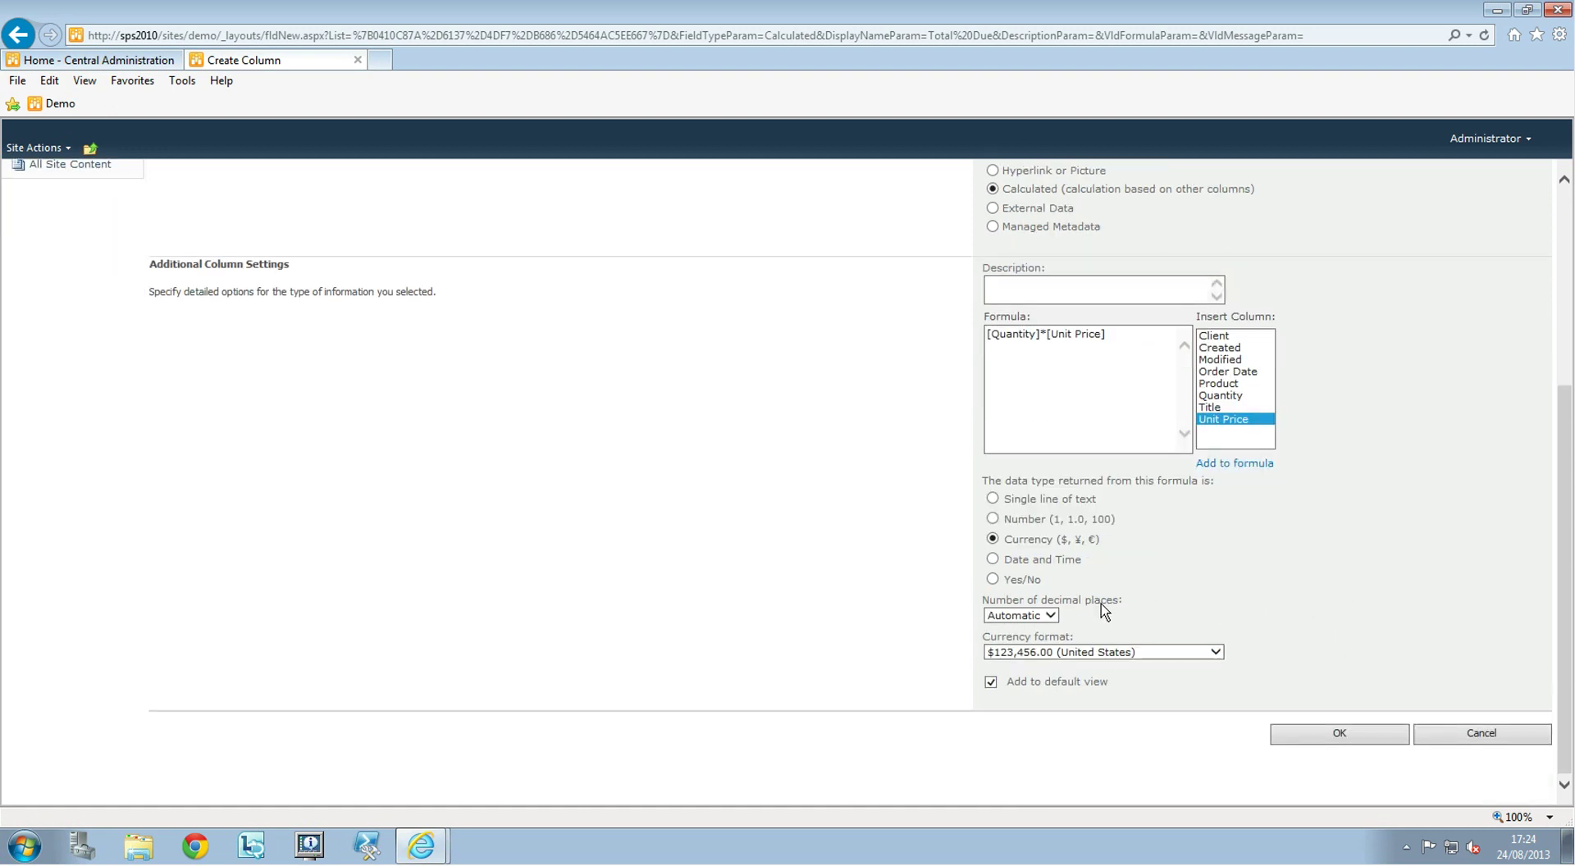
left_click(1049, 615)
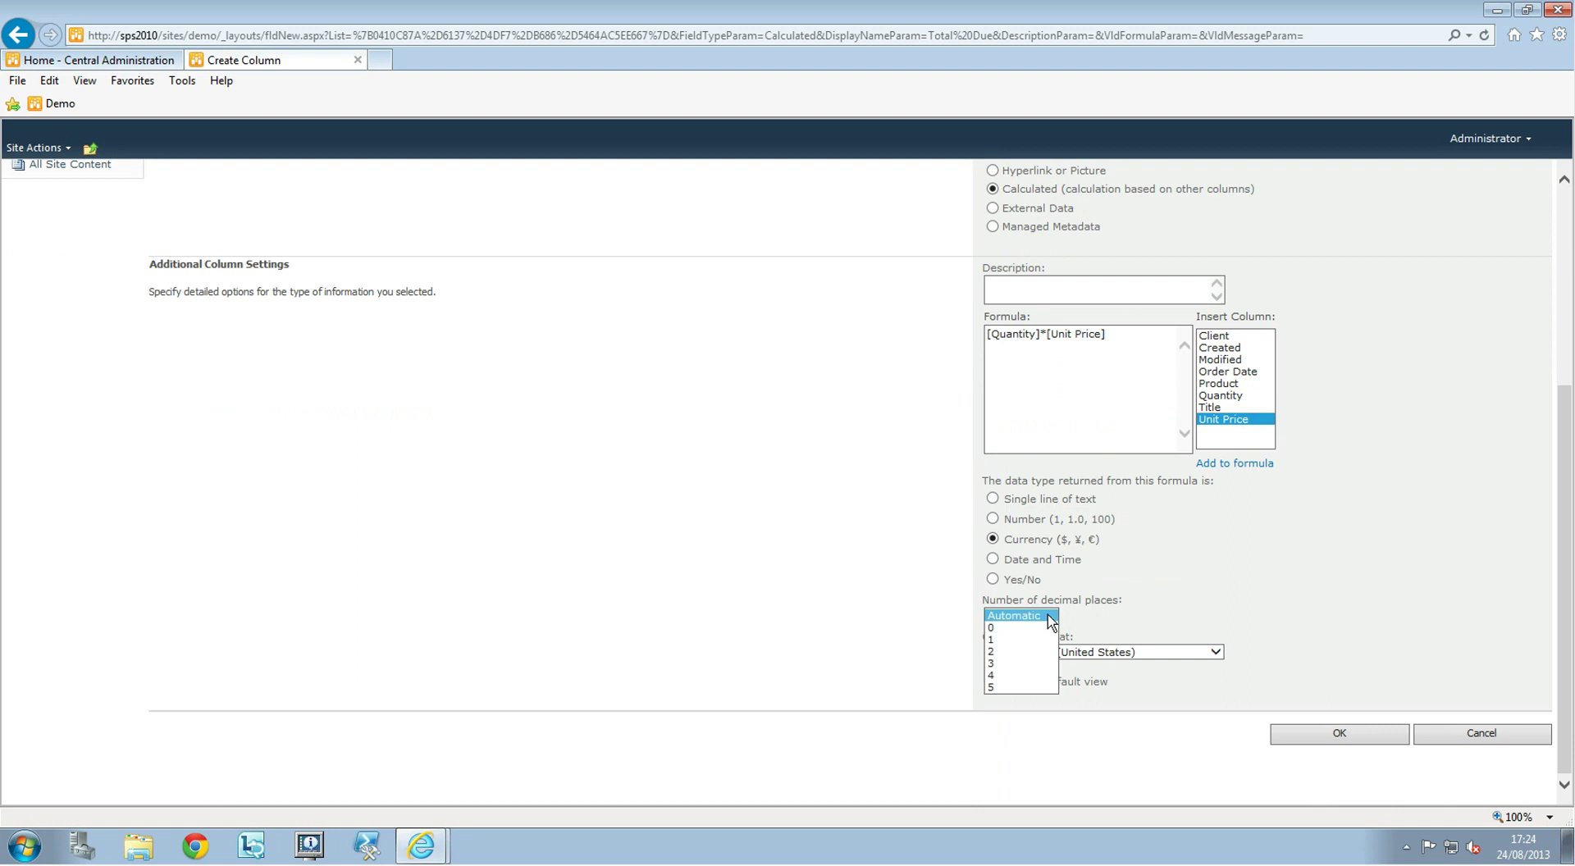
left_click(1010, 652)
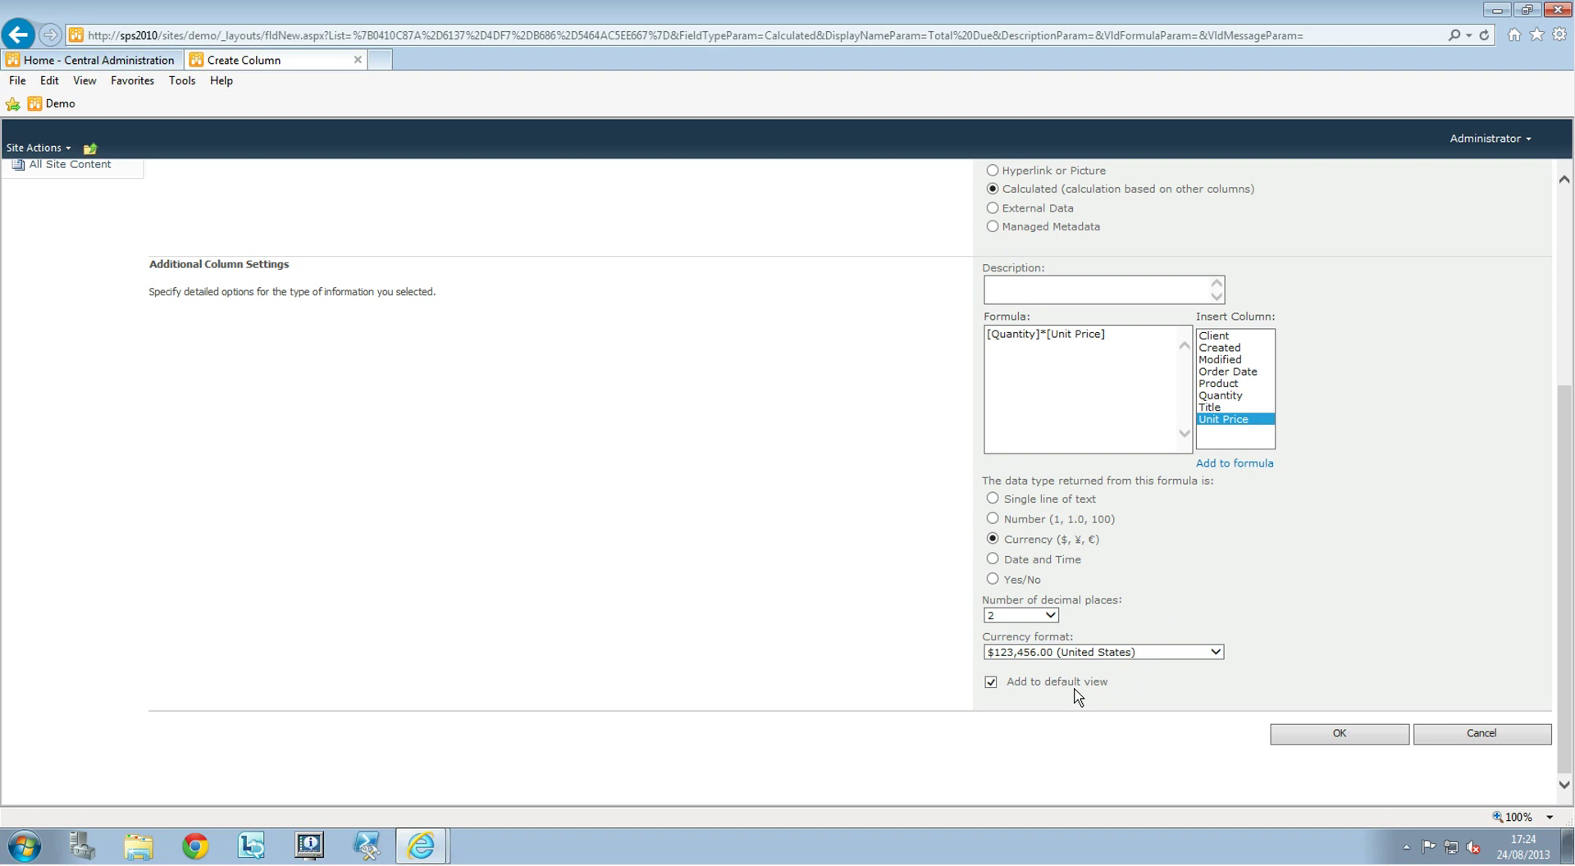
left_click(1319, 743)
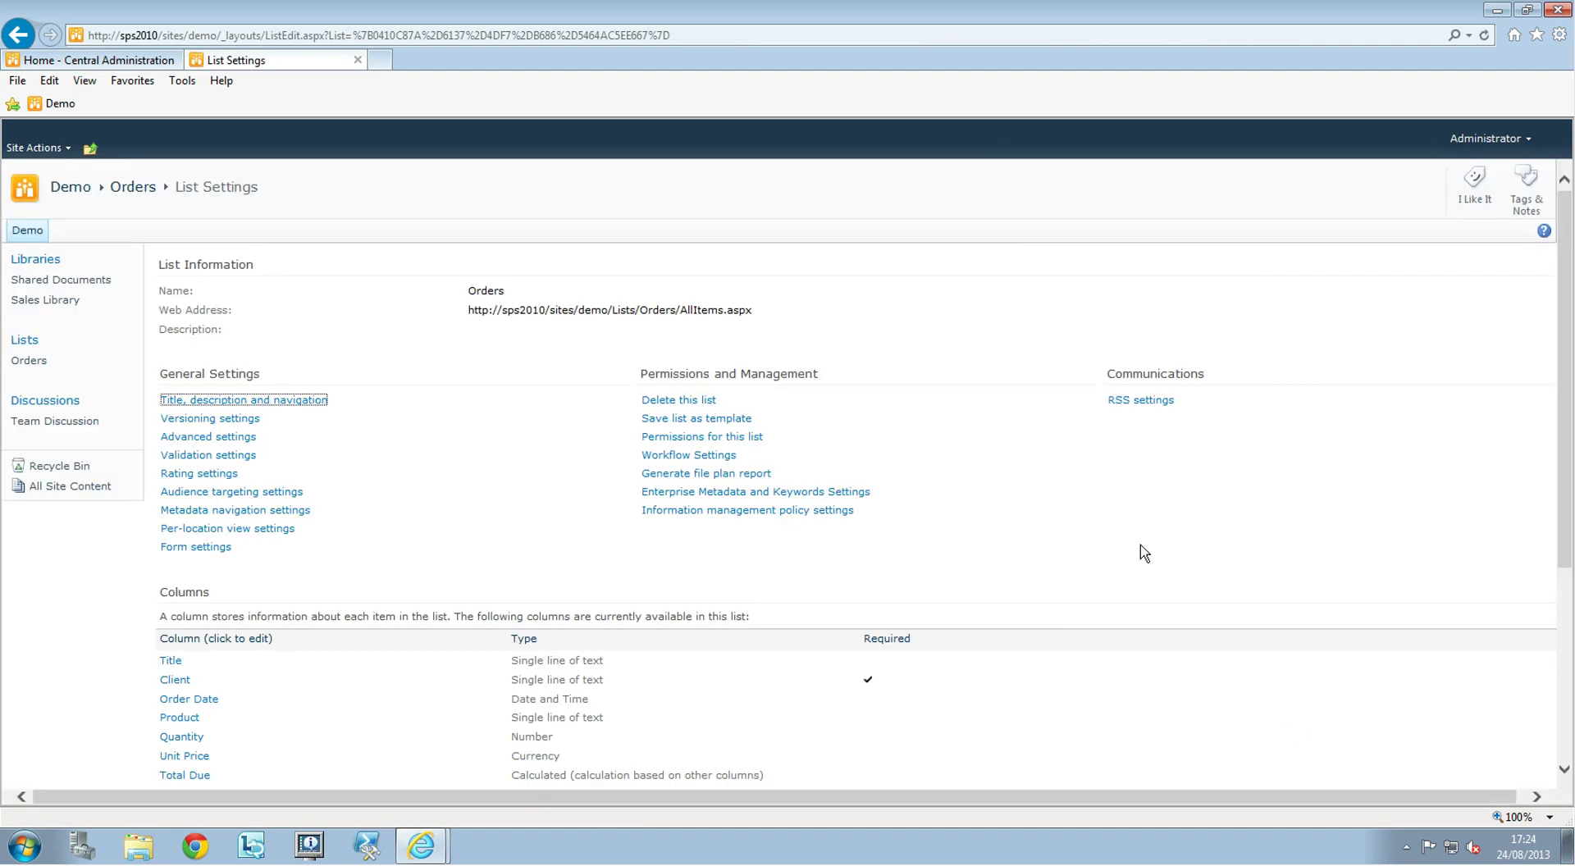
Return to the Orders list, where Total Due shows $29.99 and $199.98
scroll(1002, 518, "down", 3)
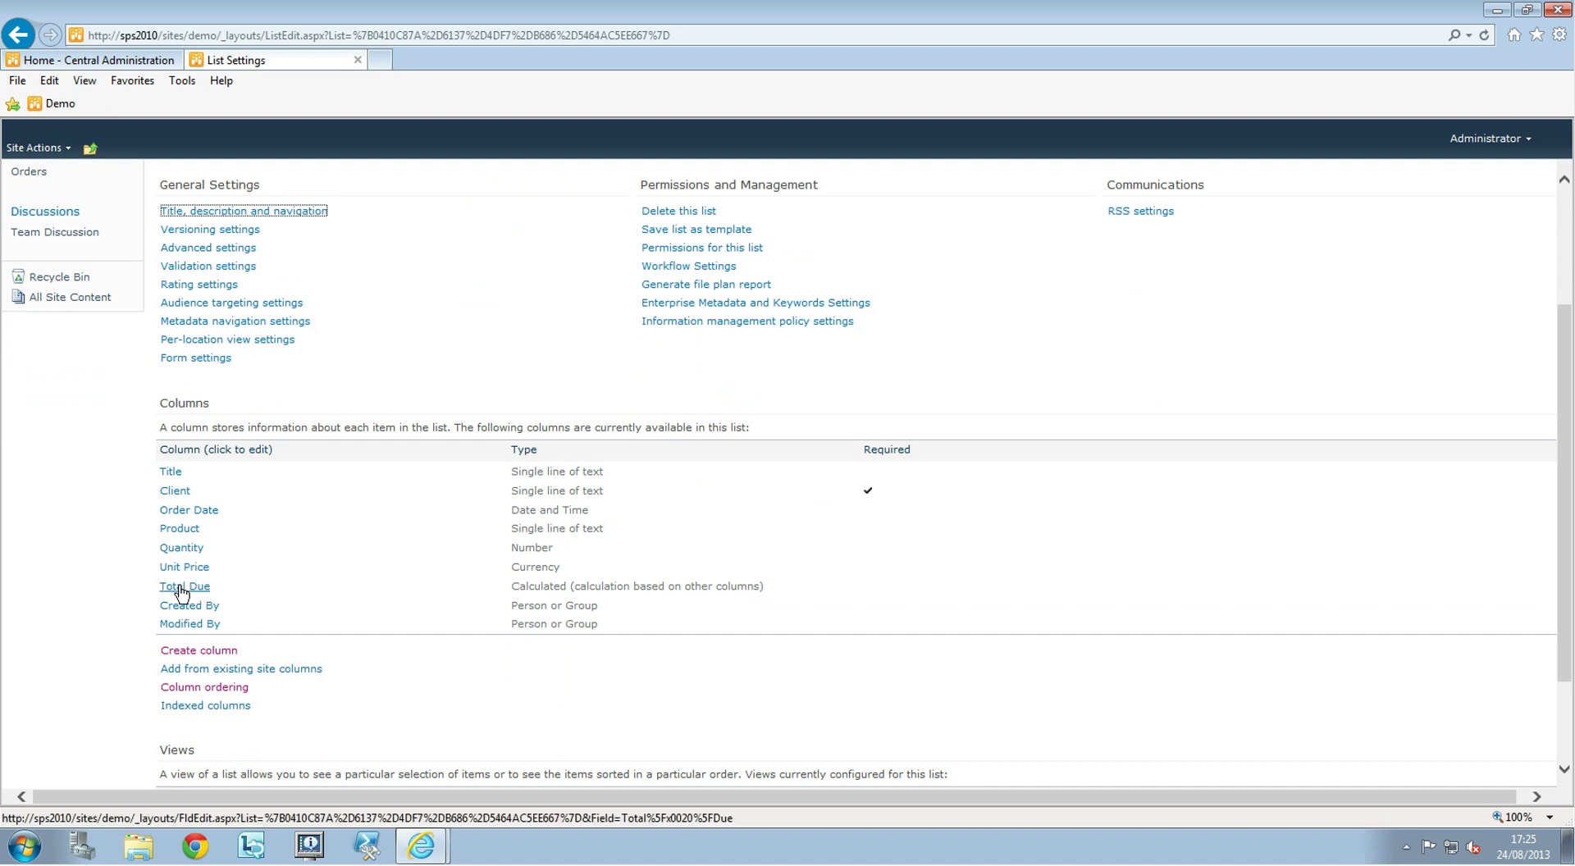
scroll(337, 590, "up", 3)
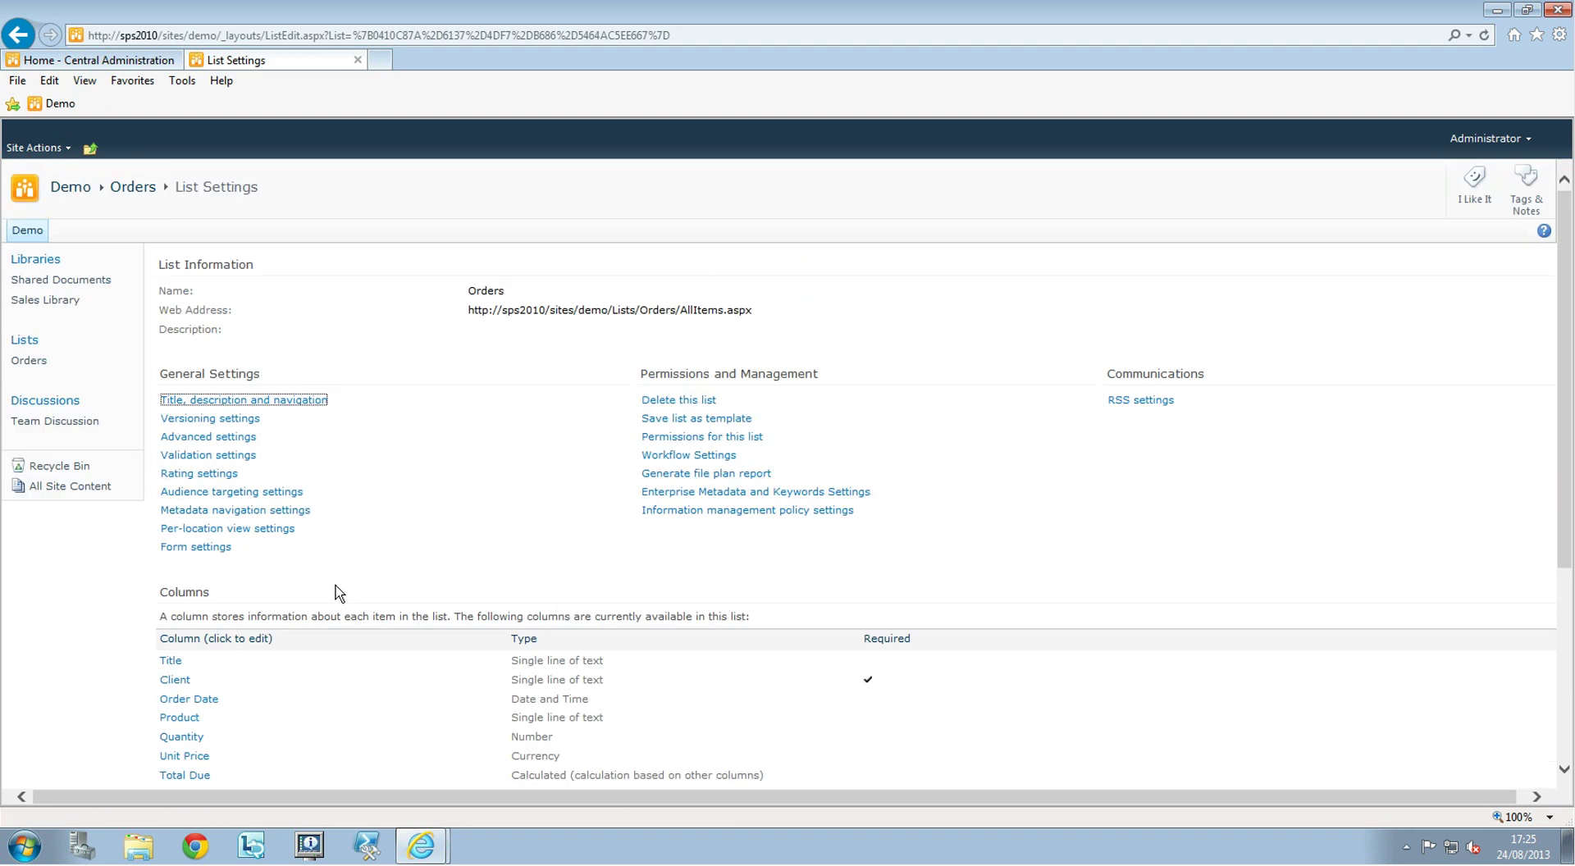
left_click(30, 363)
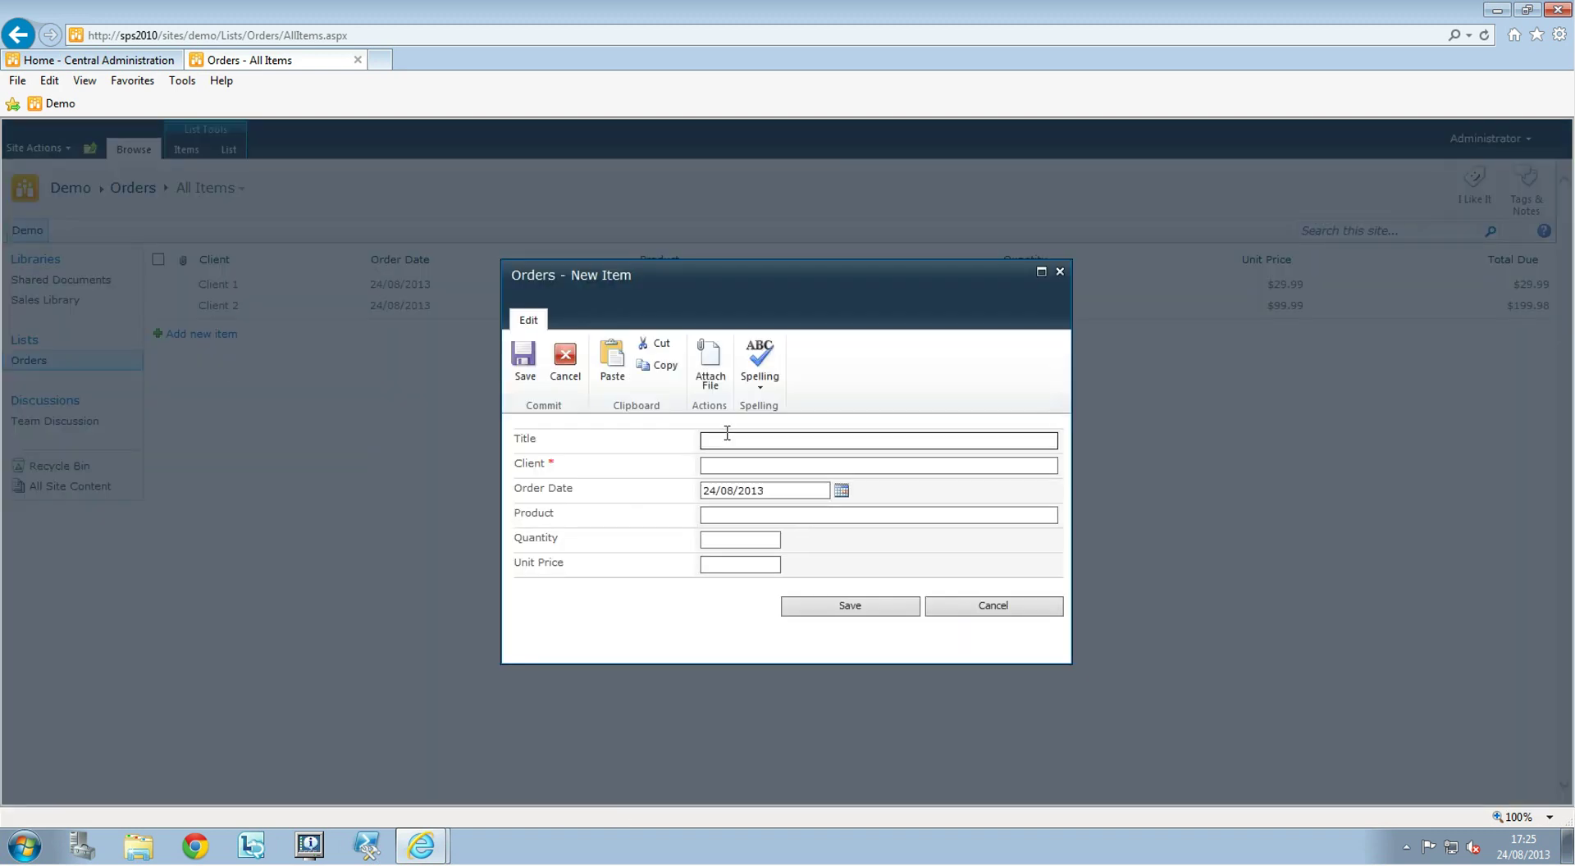
Add and save an order with Client 3, product Phone, quantity 3, unit price 59.99
left_click(725, 463)
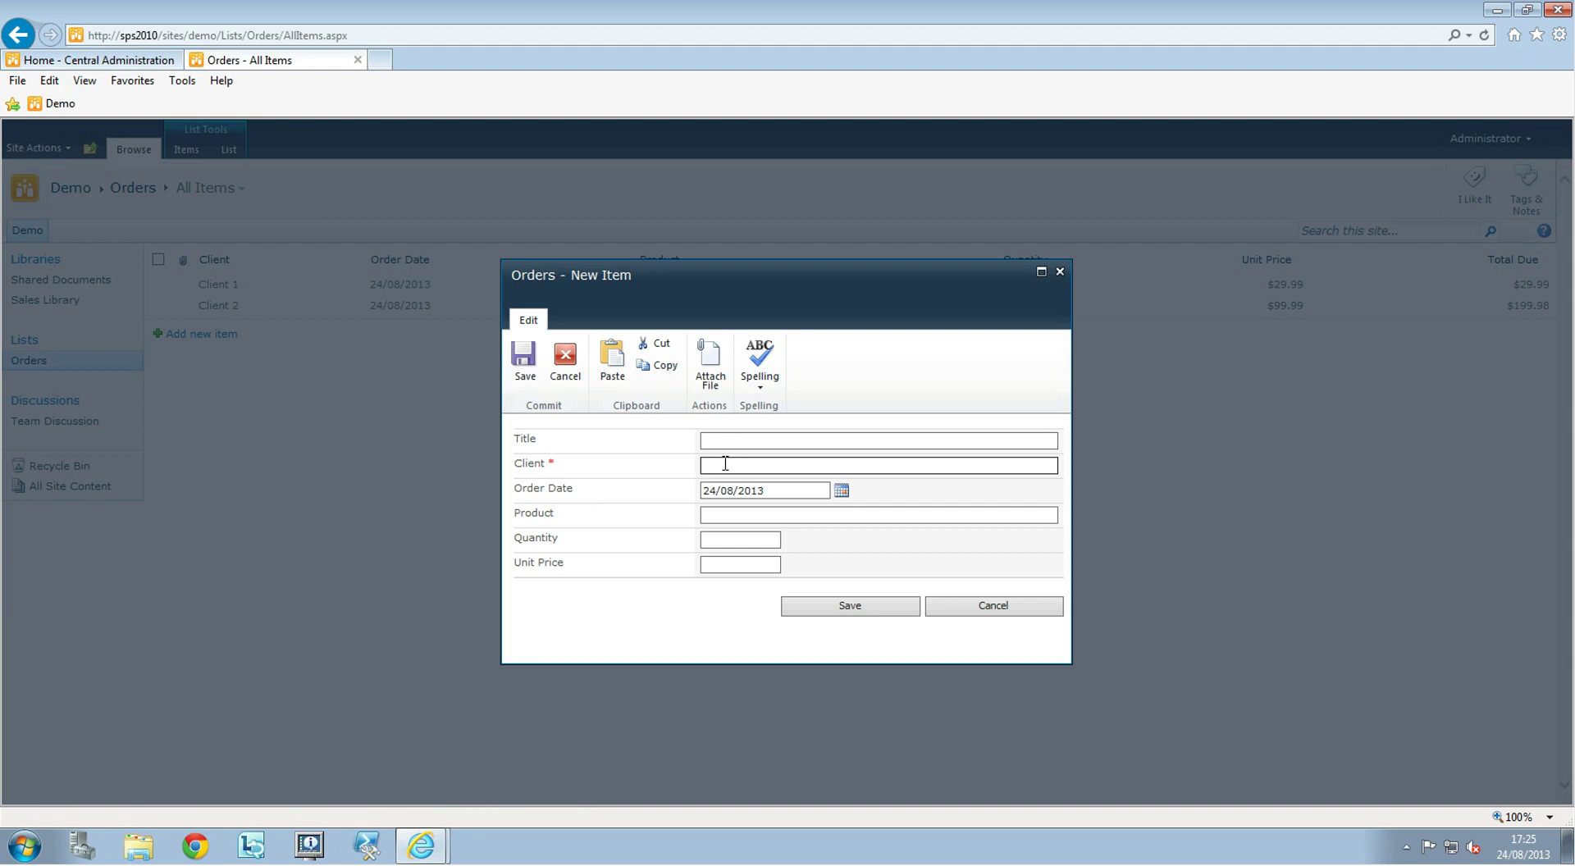
type("Client 3")
left_click(717, 515)
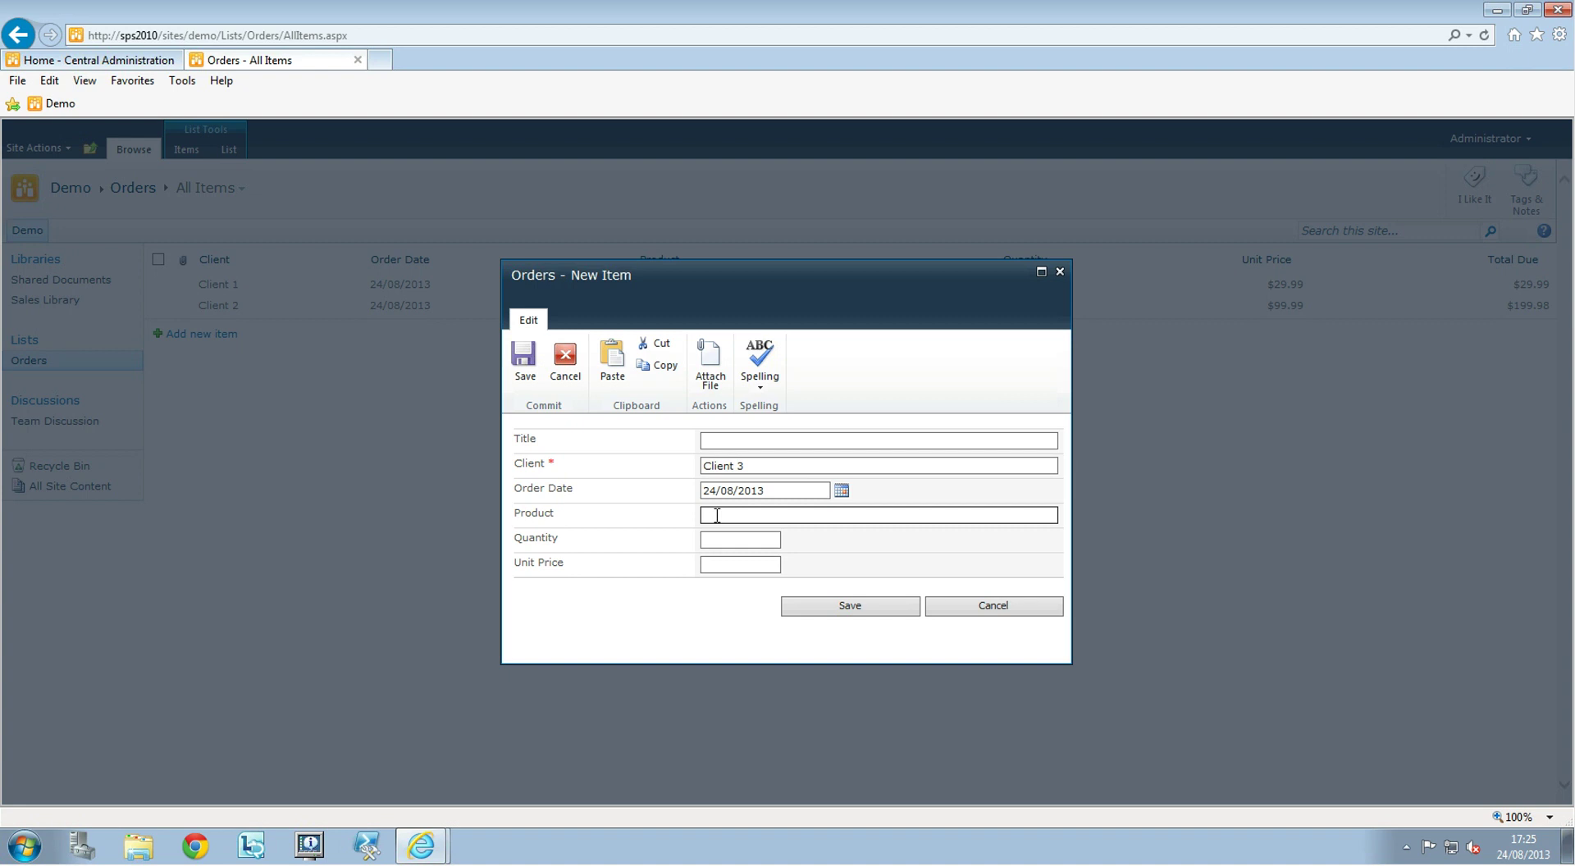
type("Phone")
left_click(730, 540)
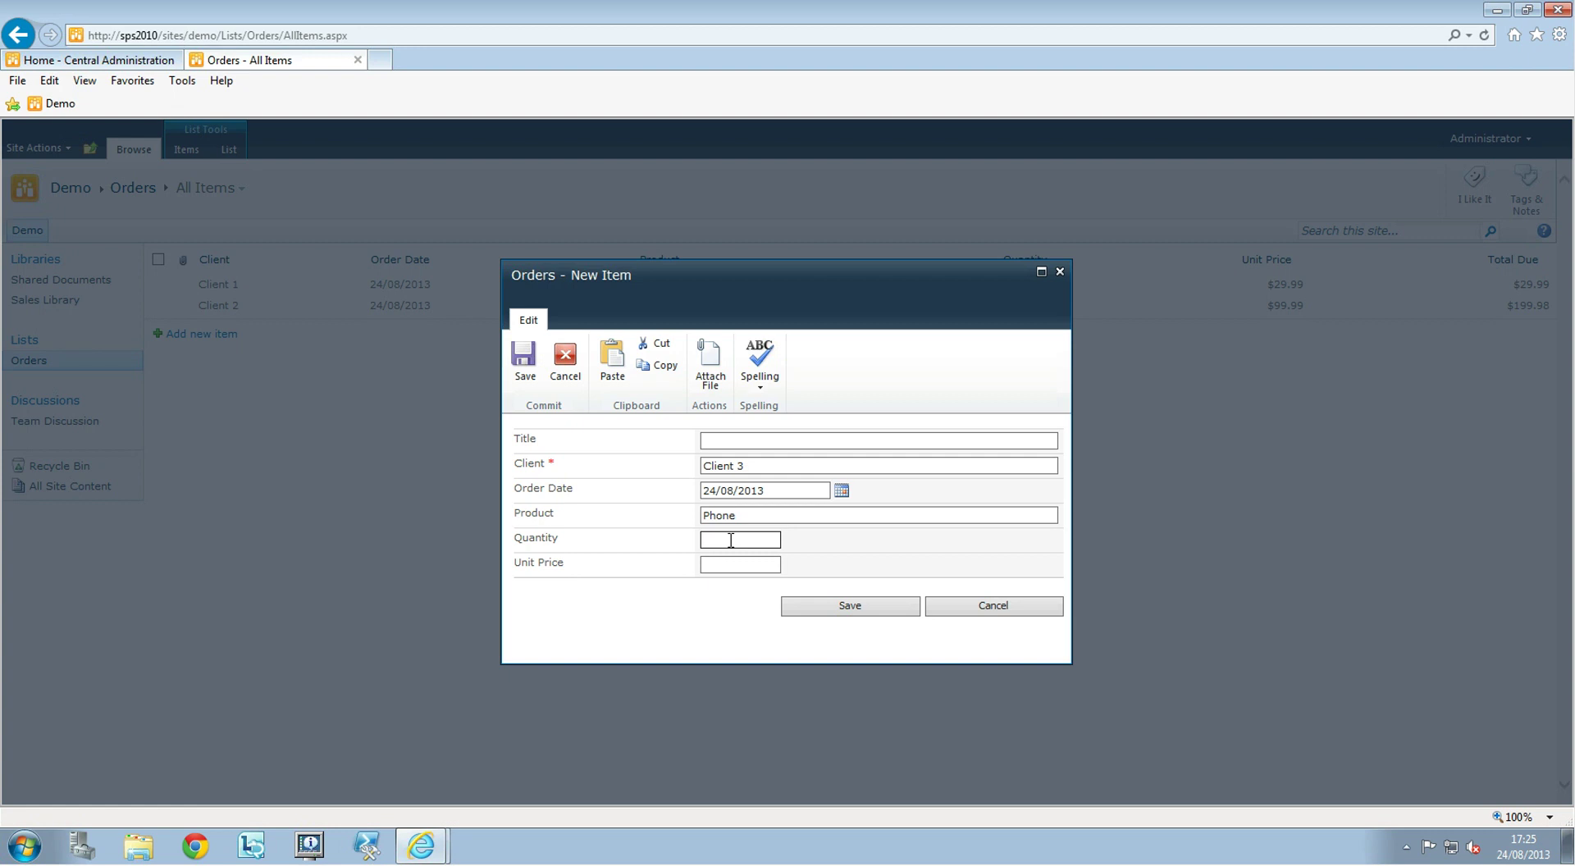
type("3")
left_click(720, 566)
type("59")
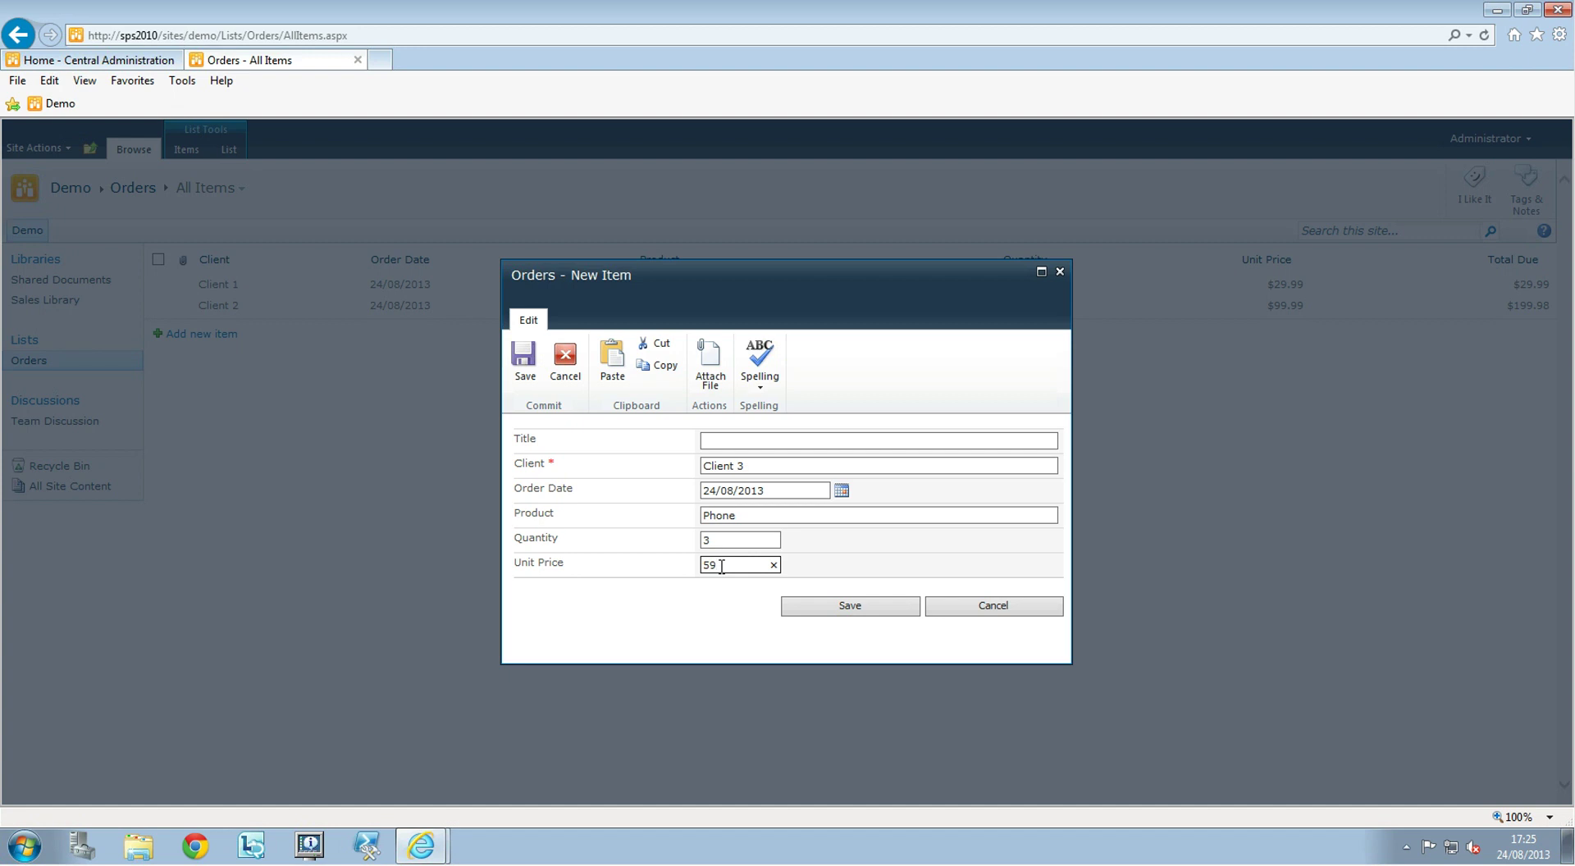
type(".99")
left_click(865, 606)
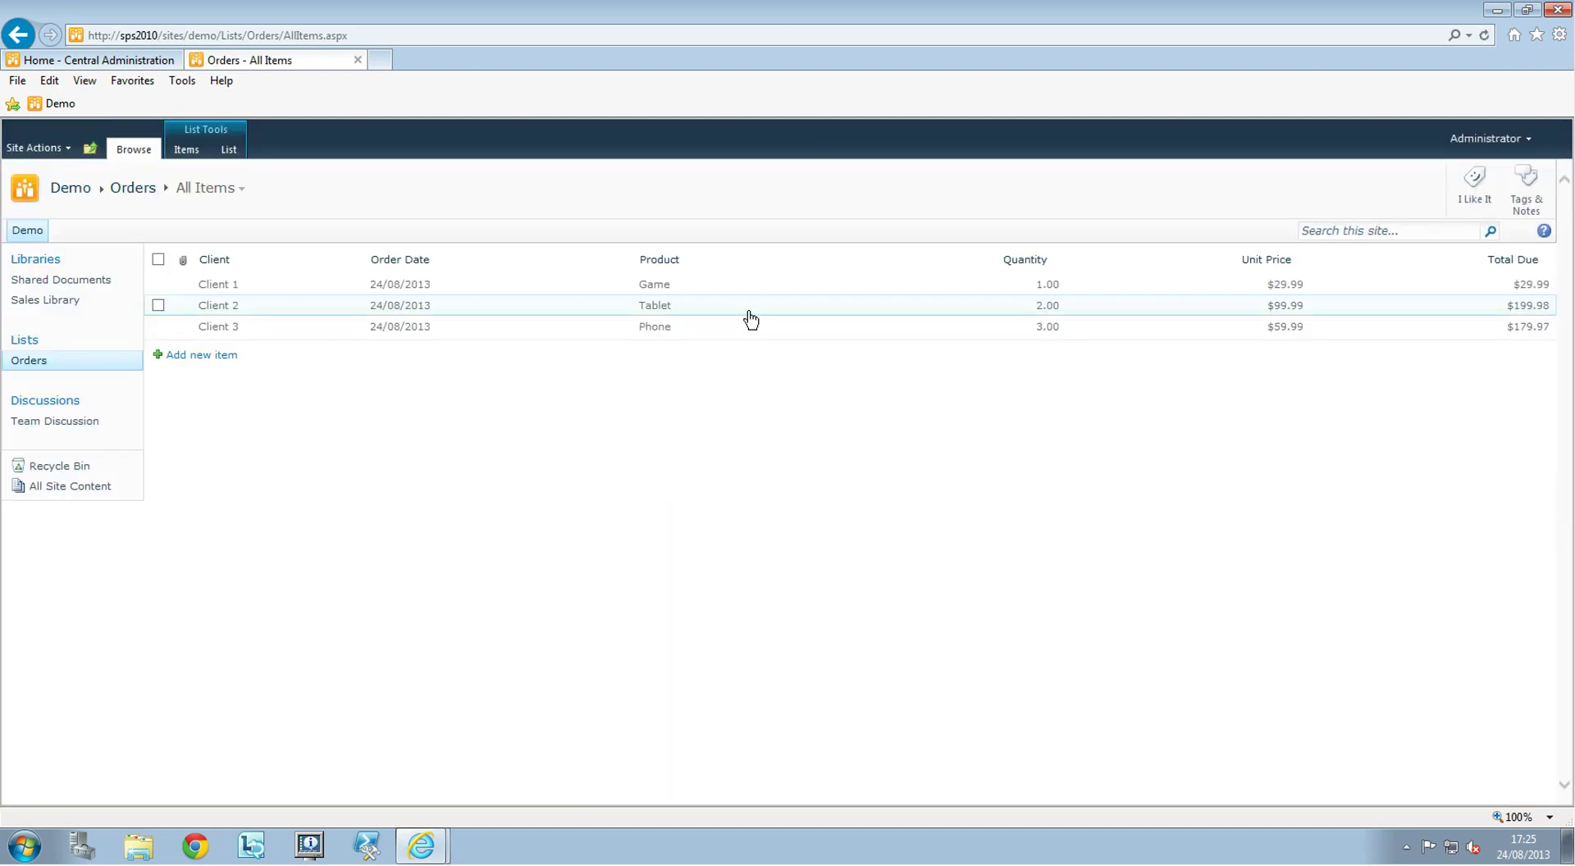